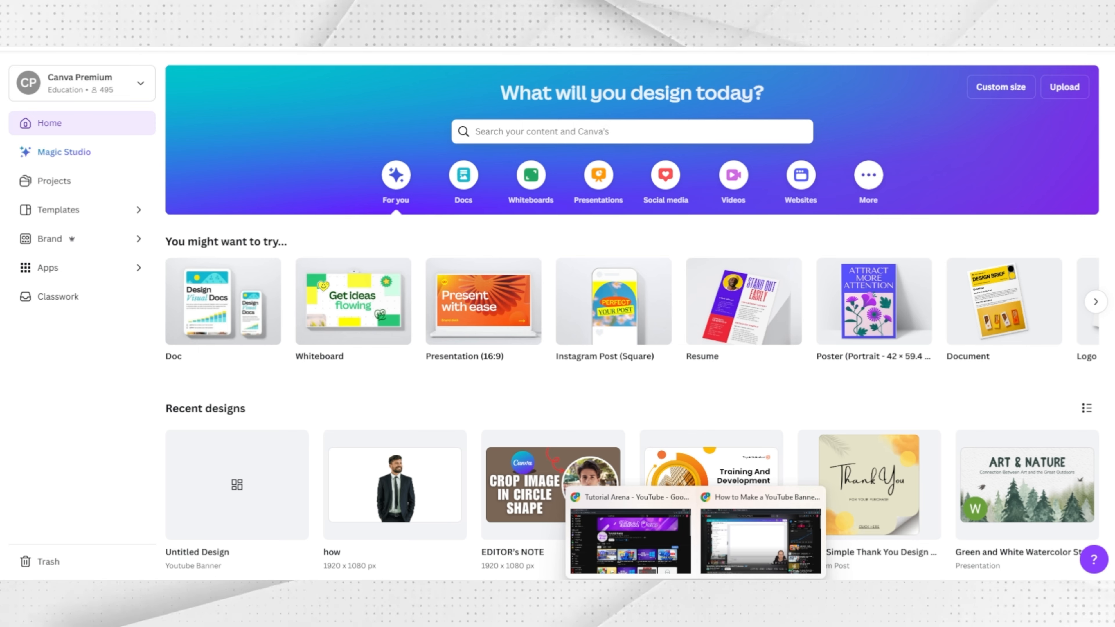
left_click(629, 540)
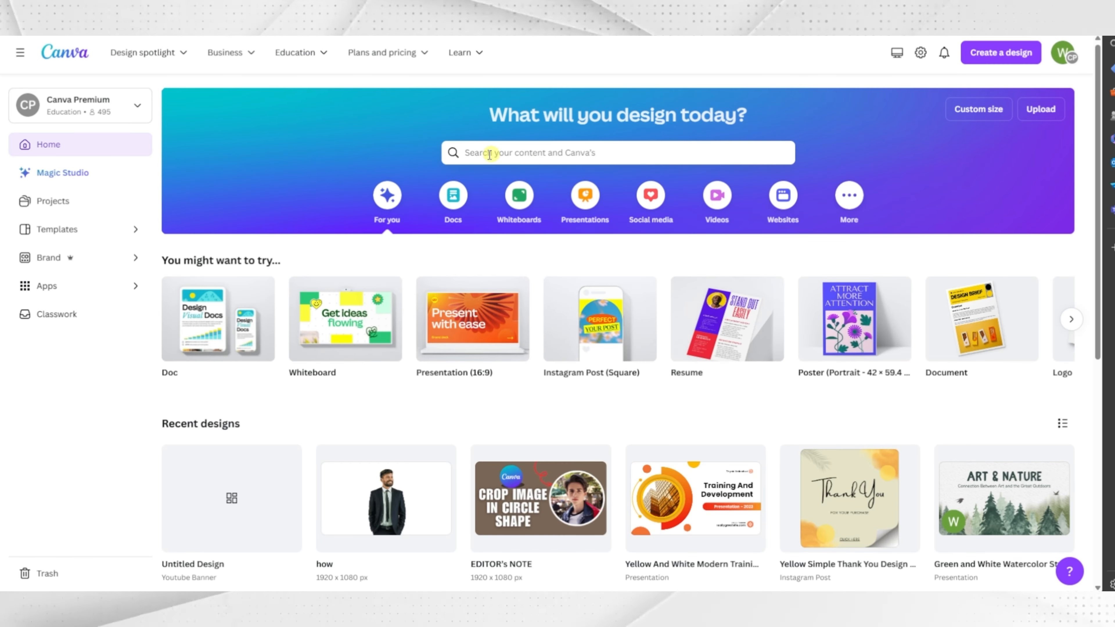
Search for "youtube banner", open the YouTube Banner 2560 × 1440 px category and browse its templates.
left_click(541, 155)
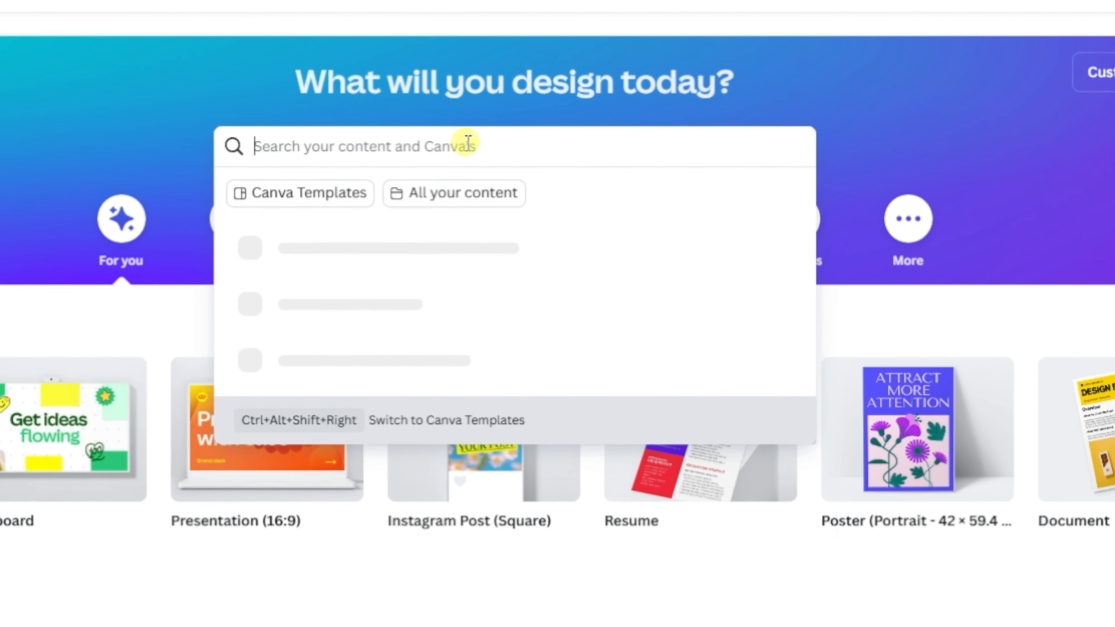
type("yo")
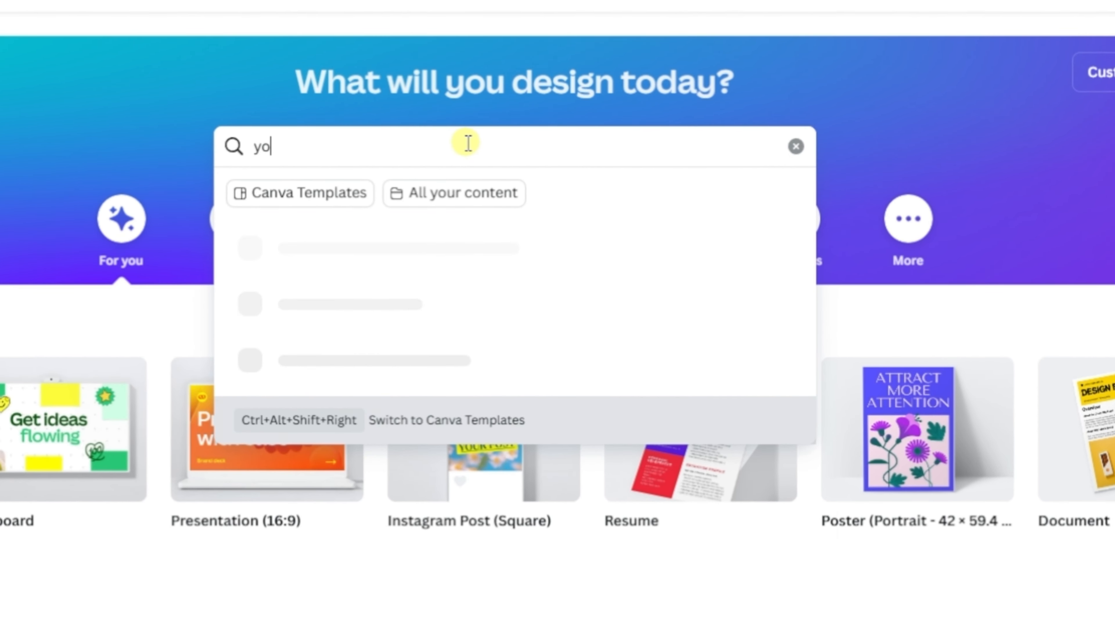
type("utube banner")
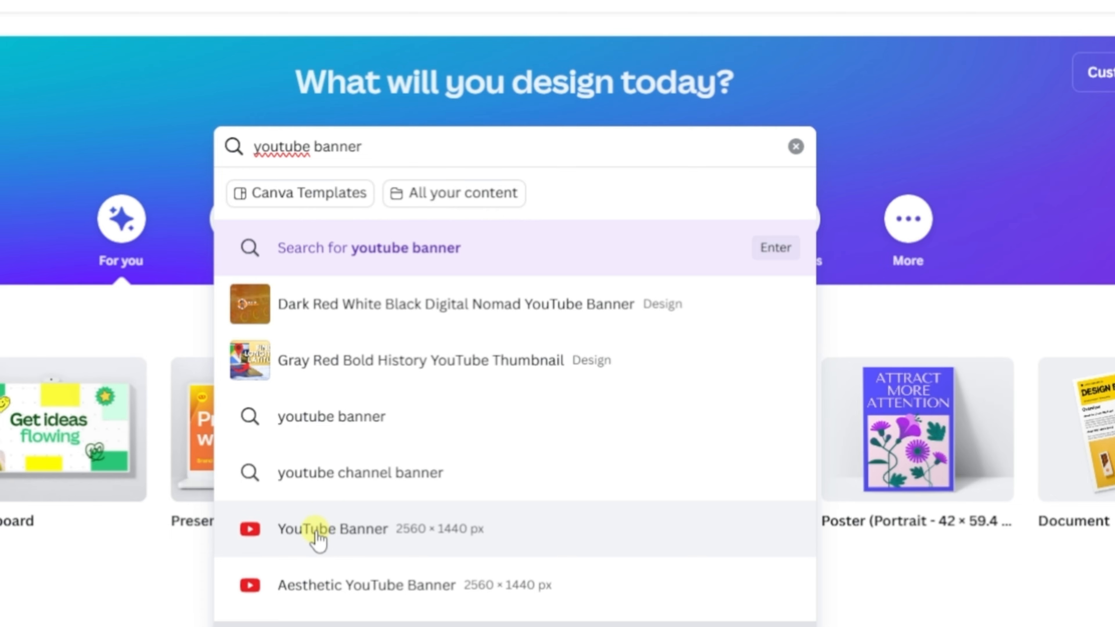
left_click(346, 534)
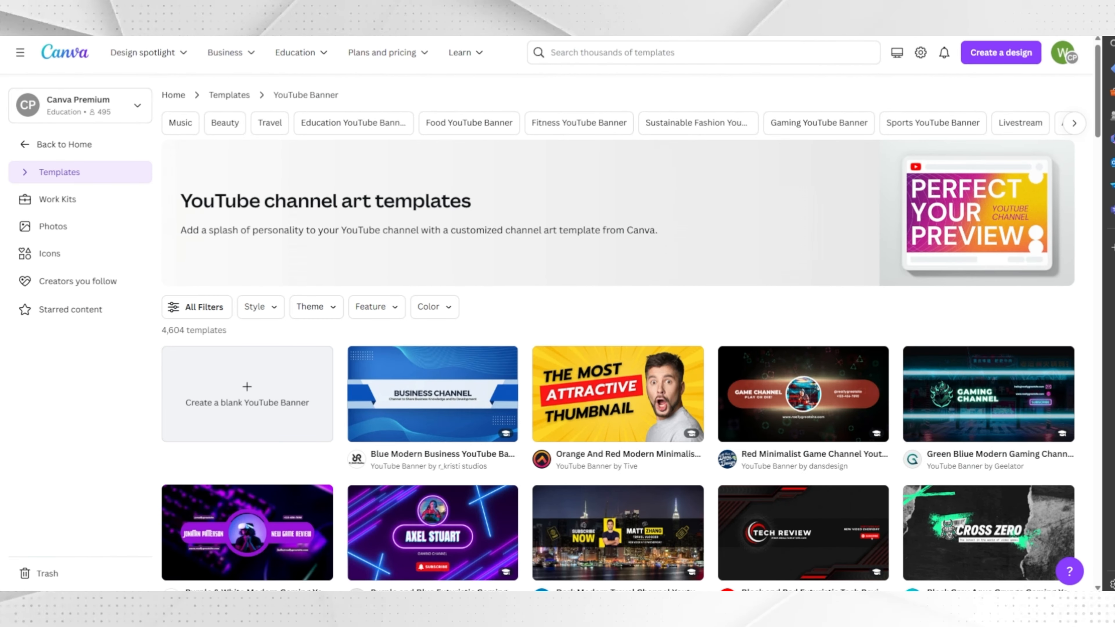
left_click_drag(1098, 126, 1099, 375)
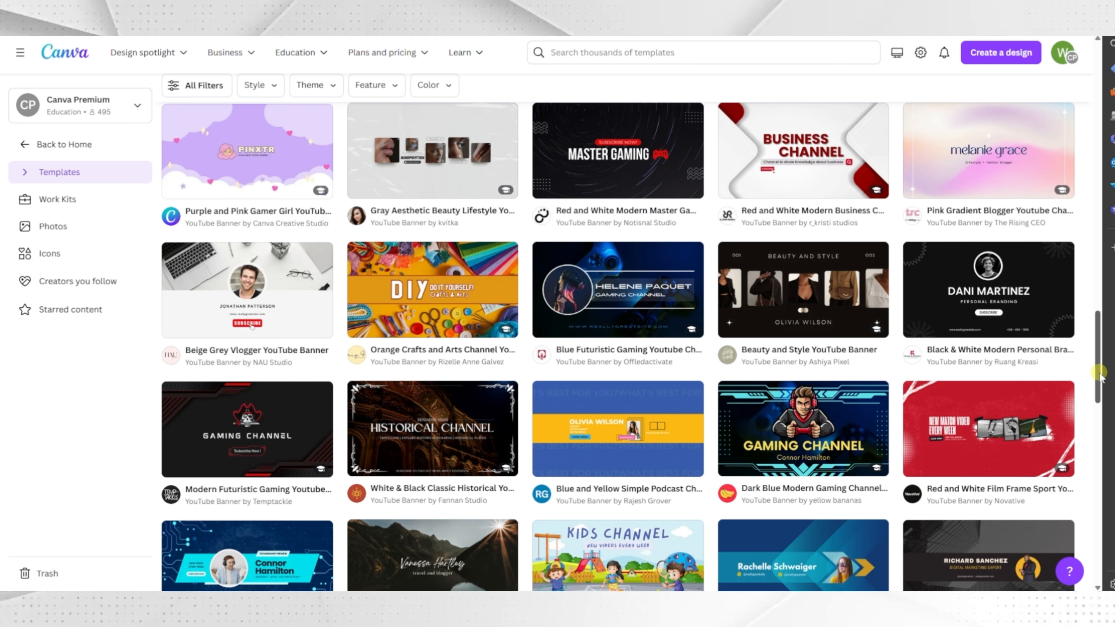
left_click_drag(1099, 377, 1067, 68)
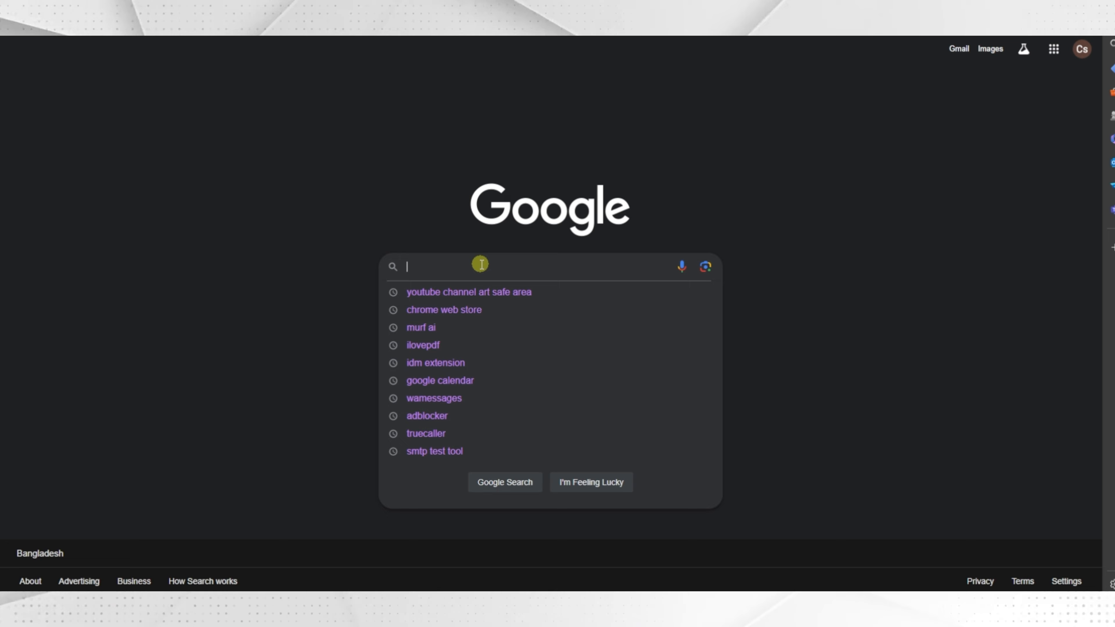
Search Google for "youtube channel art safe area".
type("youtube c")
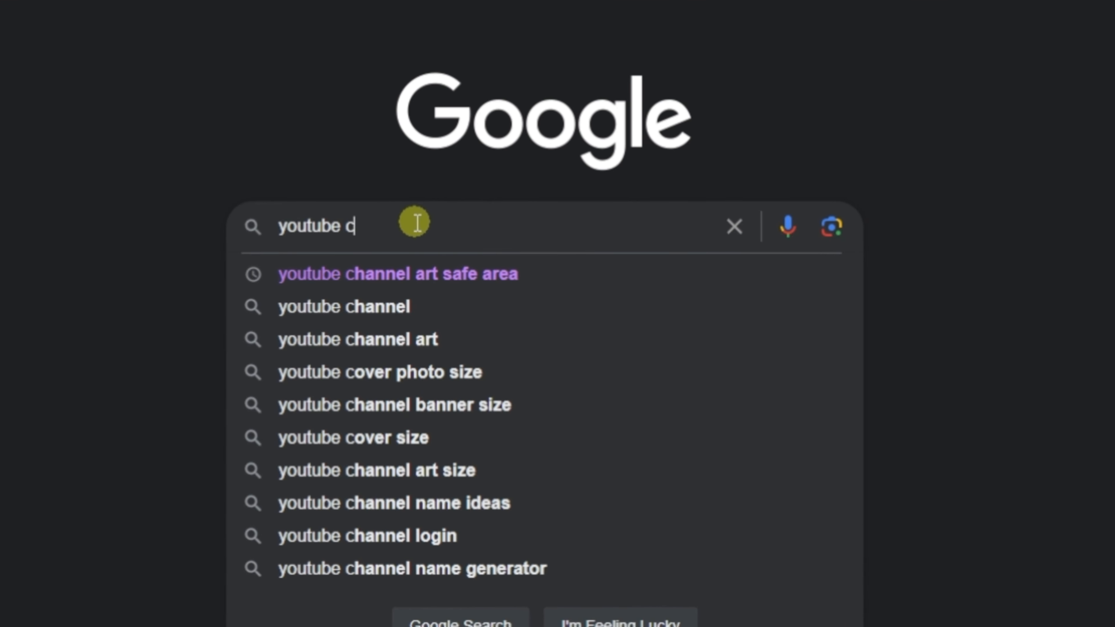
type("hannel art ")
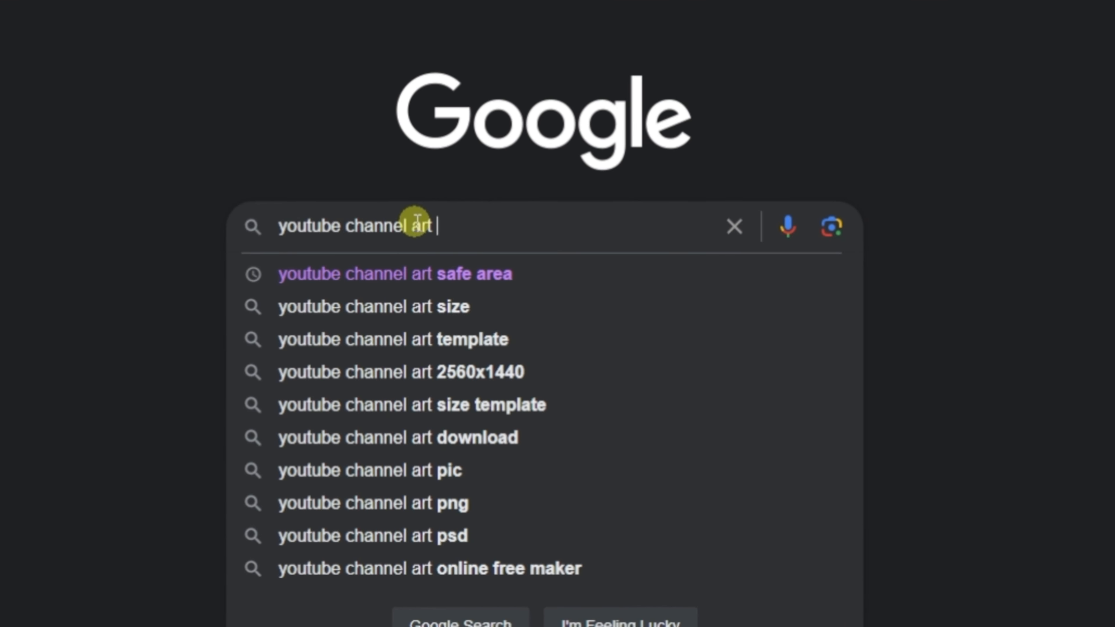
type("safe area")
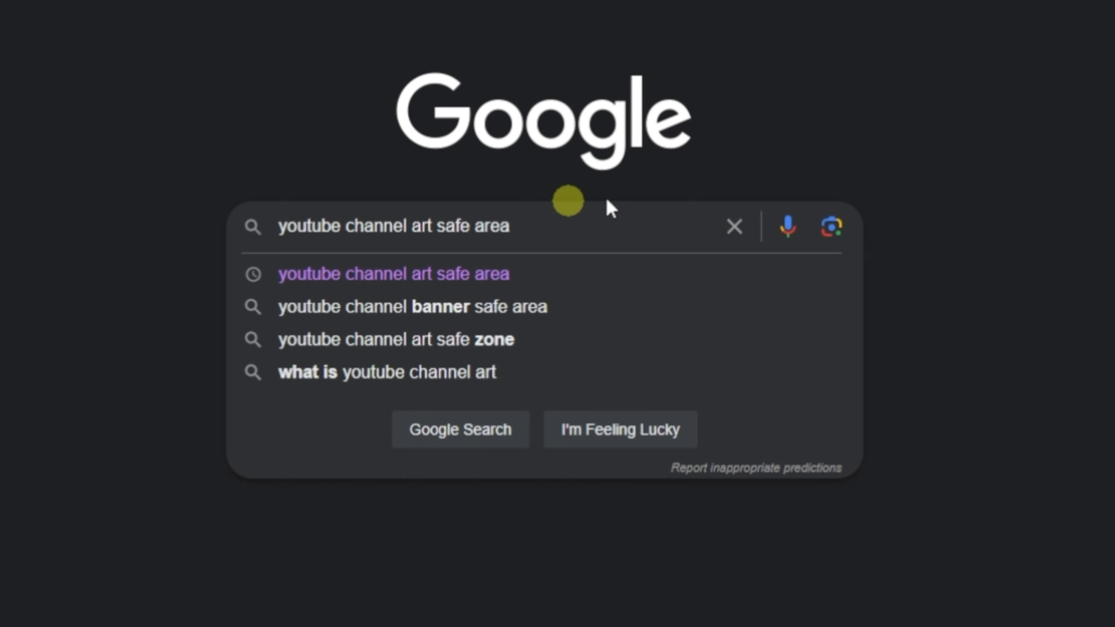
left_click_drag(642, 229, 370, 93)
left_click(608, 211)
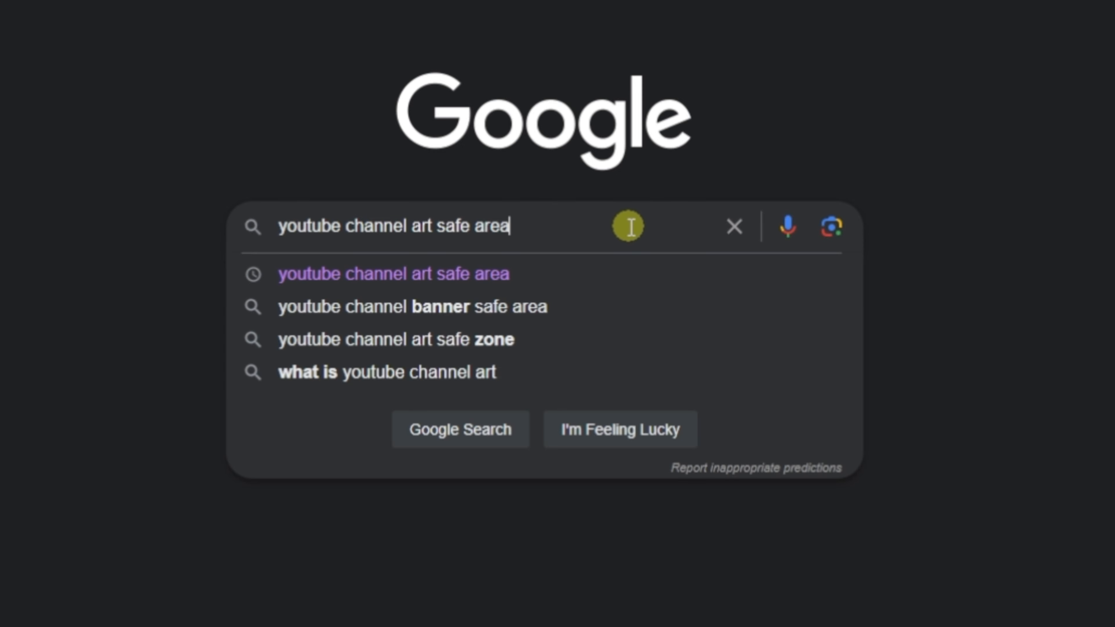
key("Return")
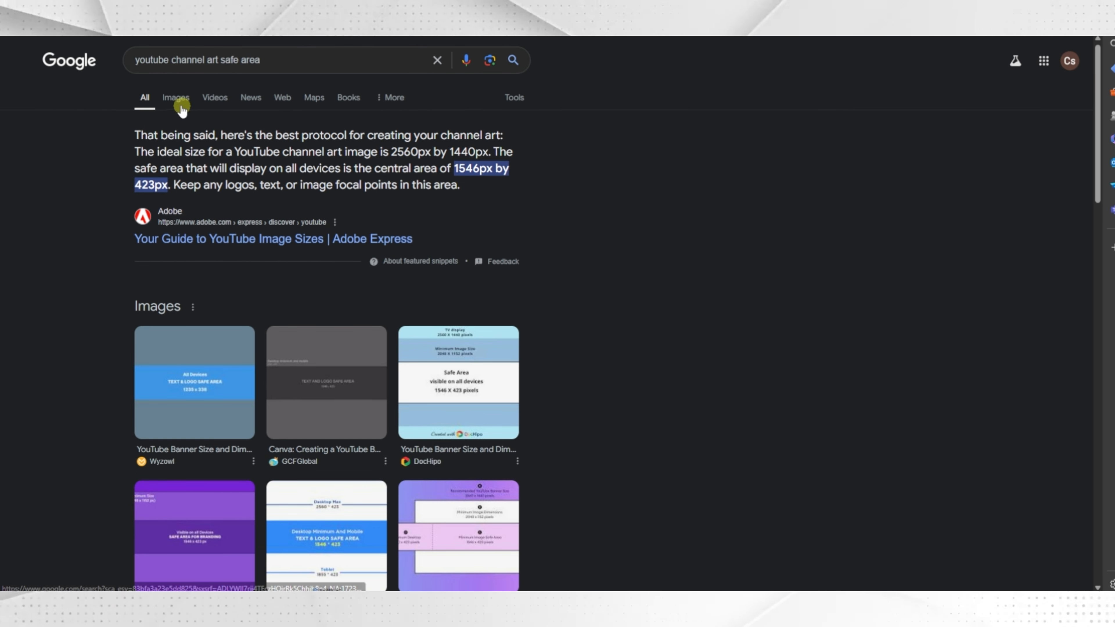
Show the image results, open the grey Quora safe-area template and copy the image.
left_click(175, 97)
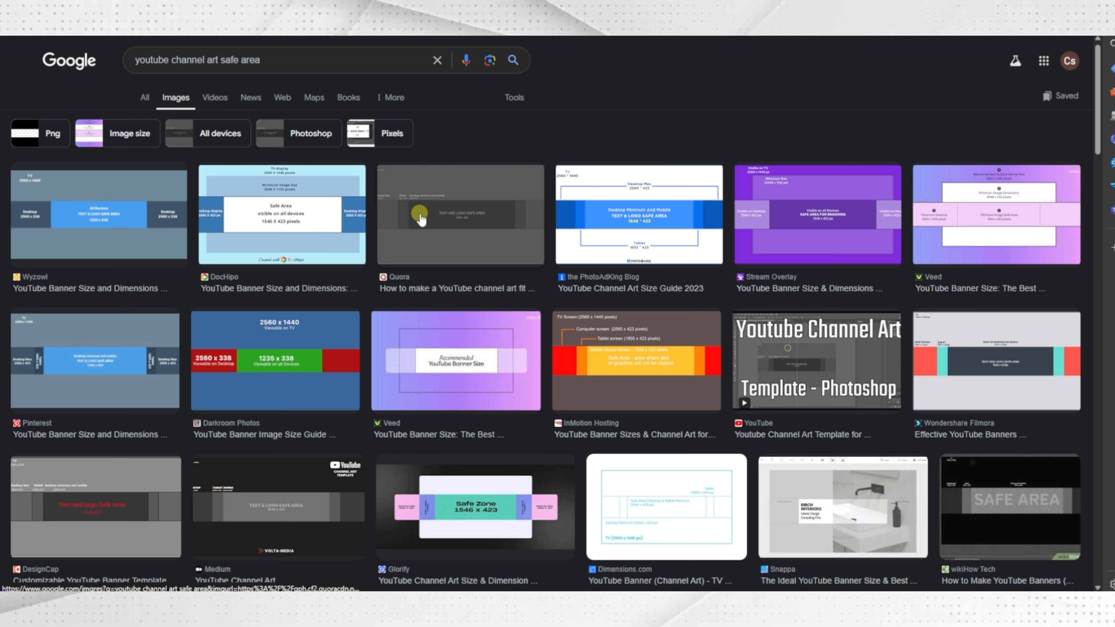
left_click(446, 231)
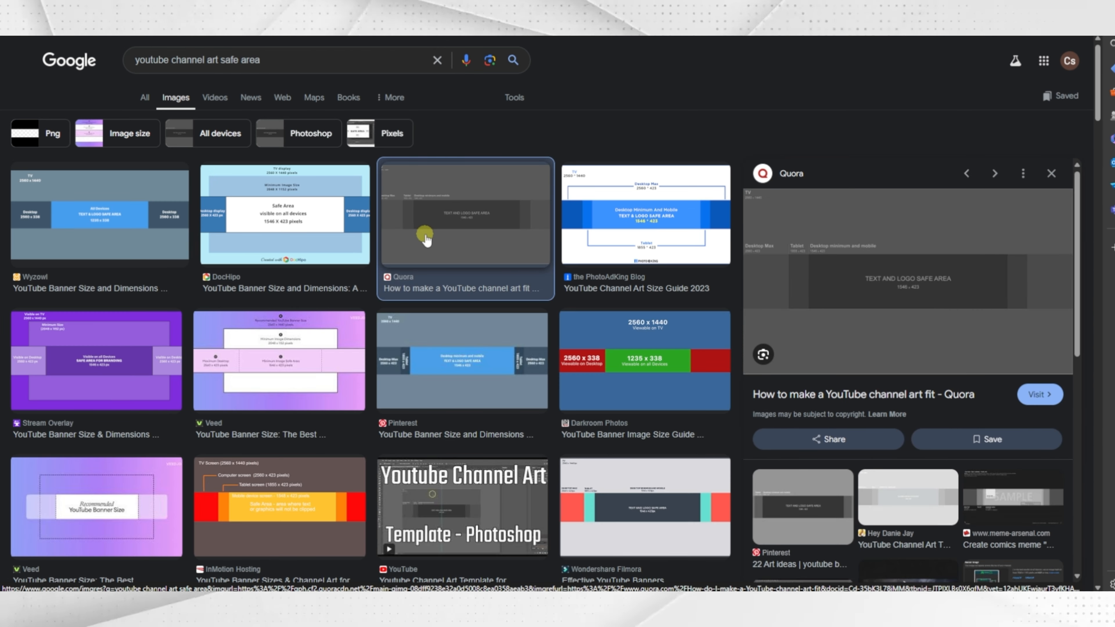
scroll(430, 237, "down", 5)
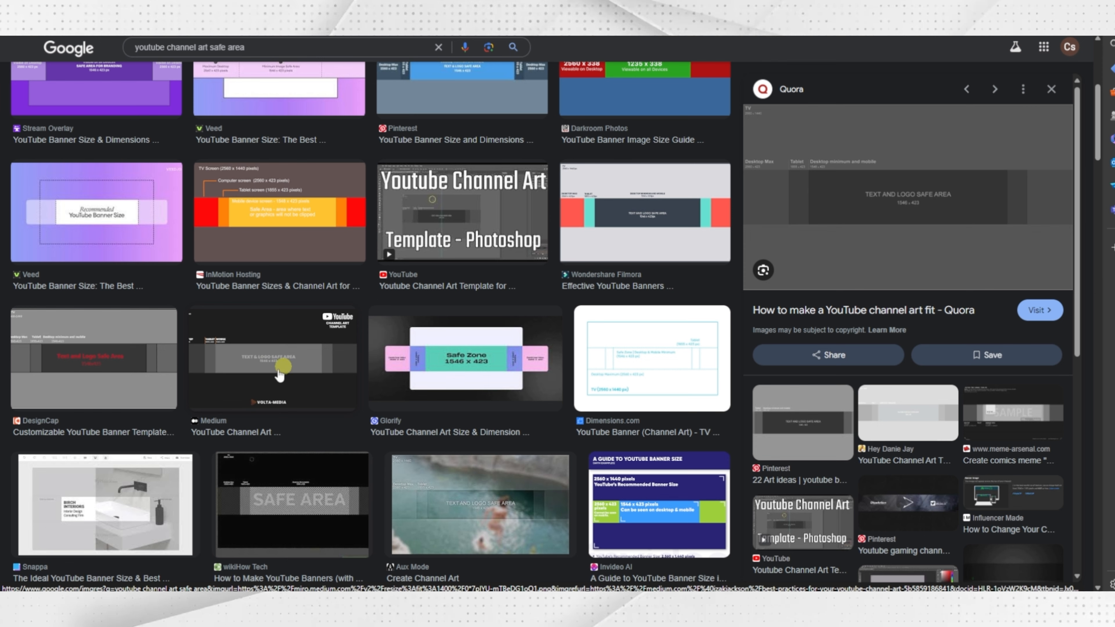
scroll(298, 368, "up", 5)
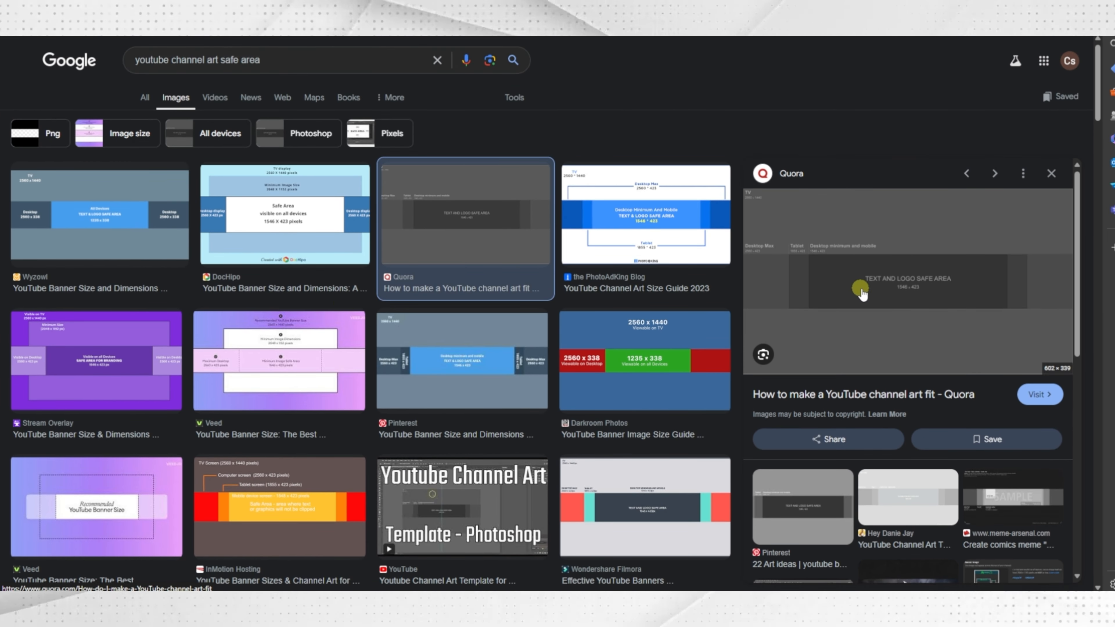
right_click(850, 240)
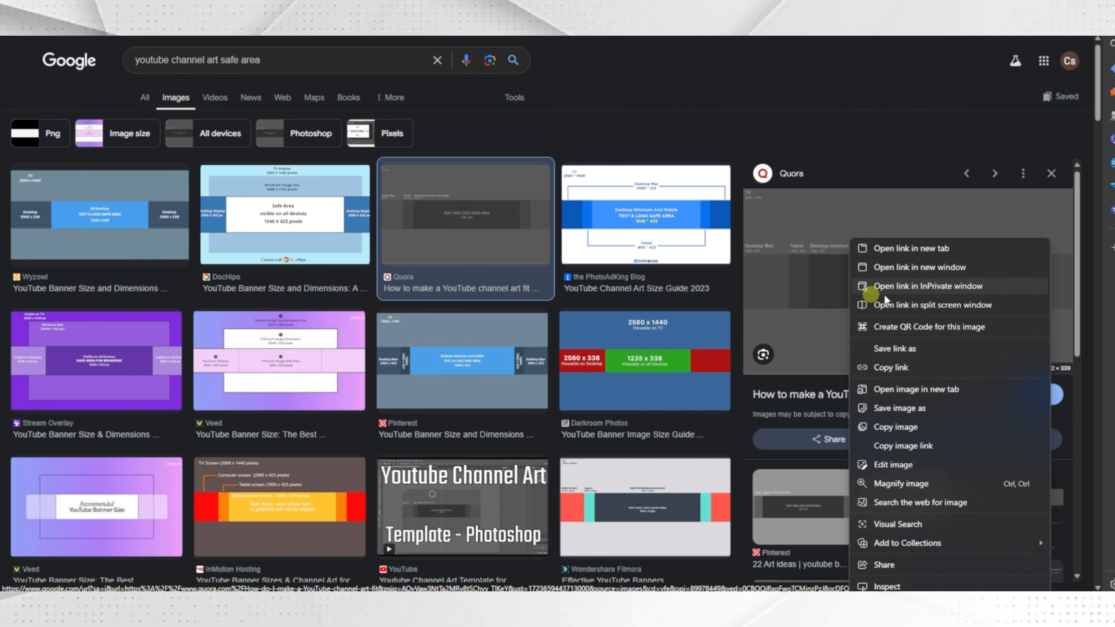
left_click(901, 425)
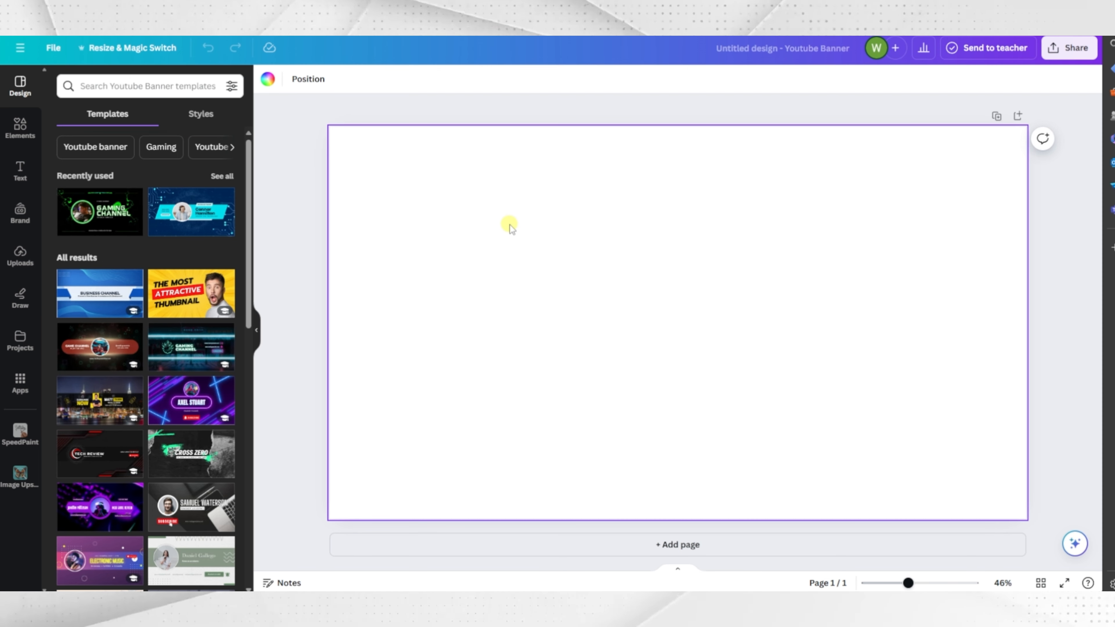
Switch to the blank YouTube banner in Canva, paste the safe-area image and enlarge it to cover the whole page.
key("ctrl+v")
left_click_drag(612, 282, 431, 192)
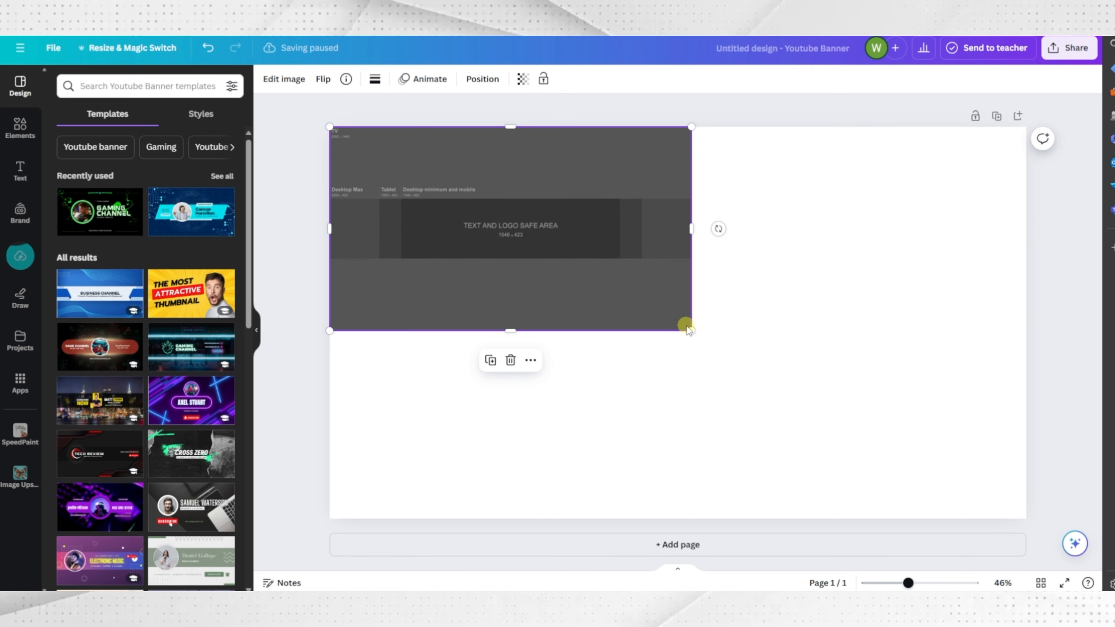
left_click_drag(689, 329, 1031, 499)
left_click(1061, 385)
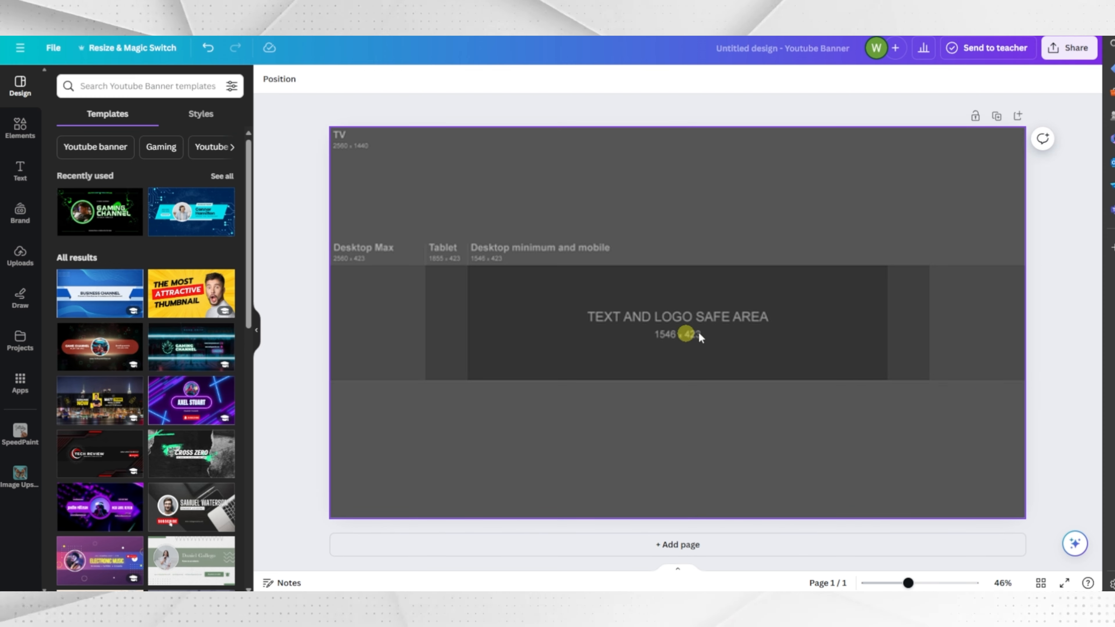
left_click(292, 287)
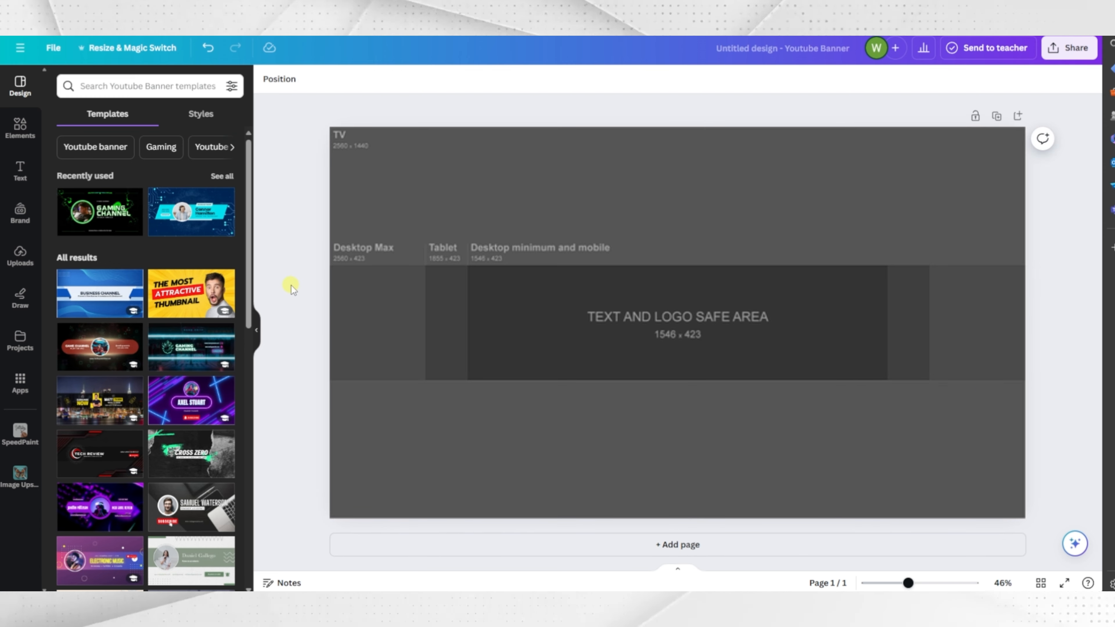
Show the rulers and guides on the banner design.
left_click(54, 49)
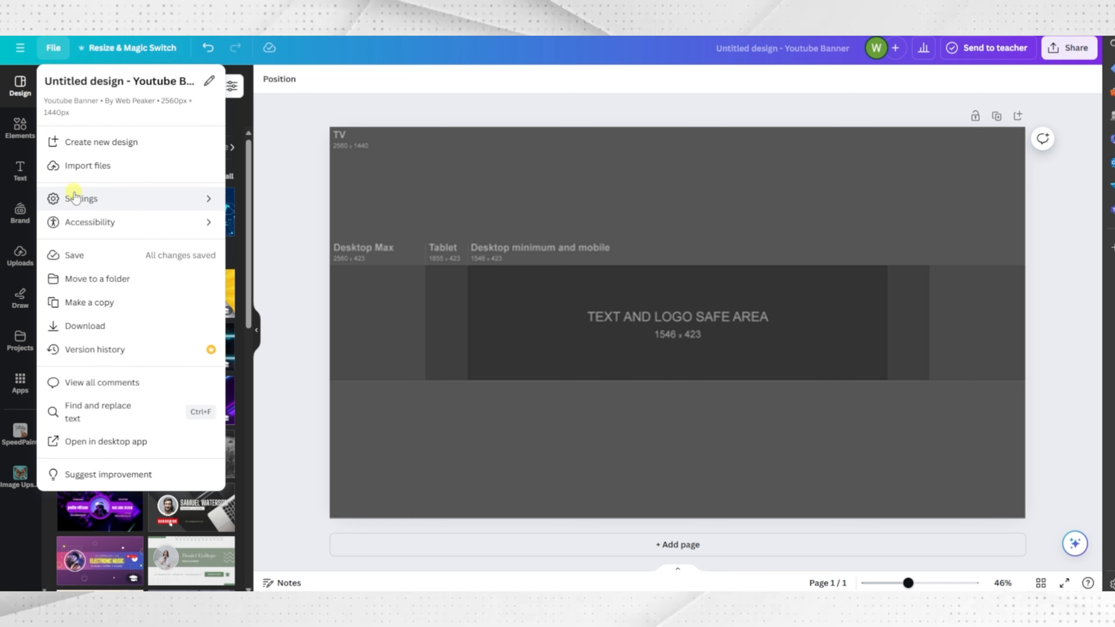
mouse_move(88, 204)
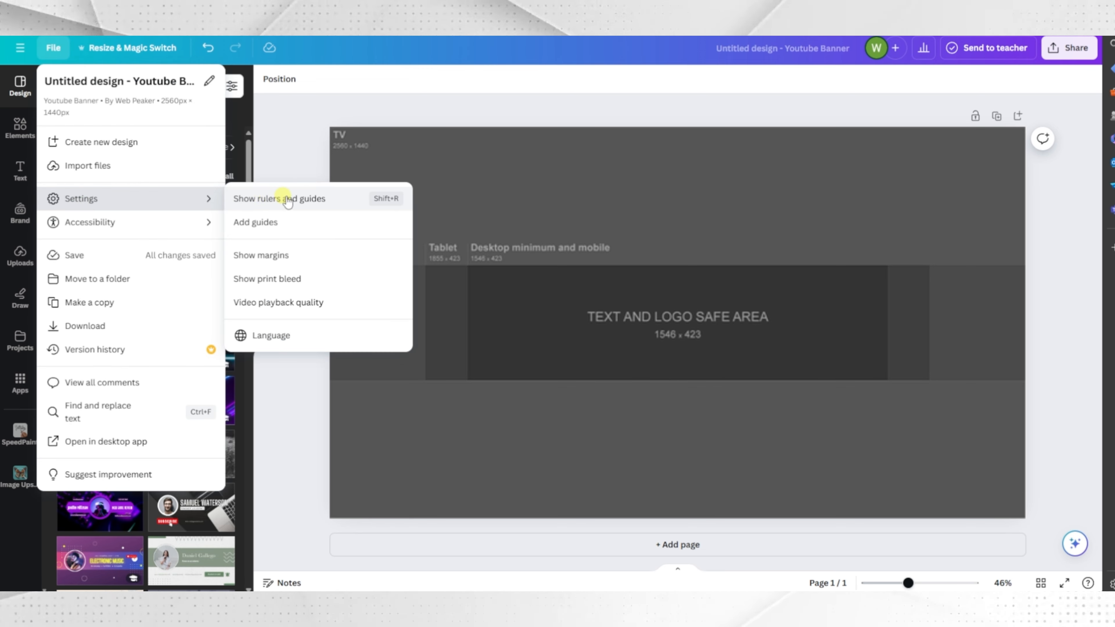
left_click(330, 198)
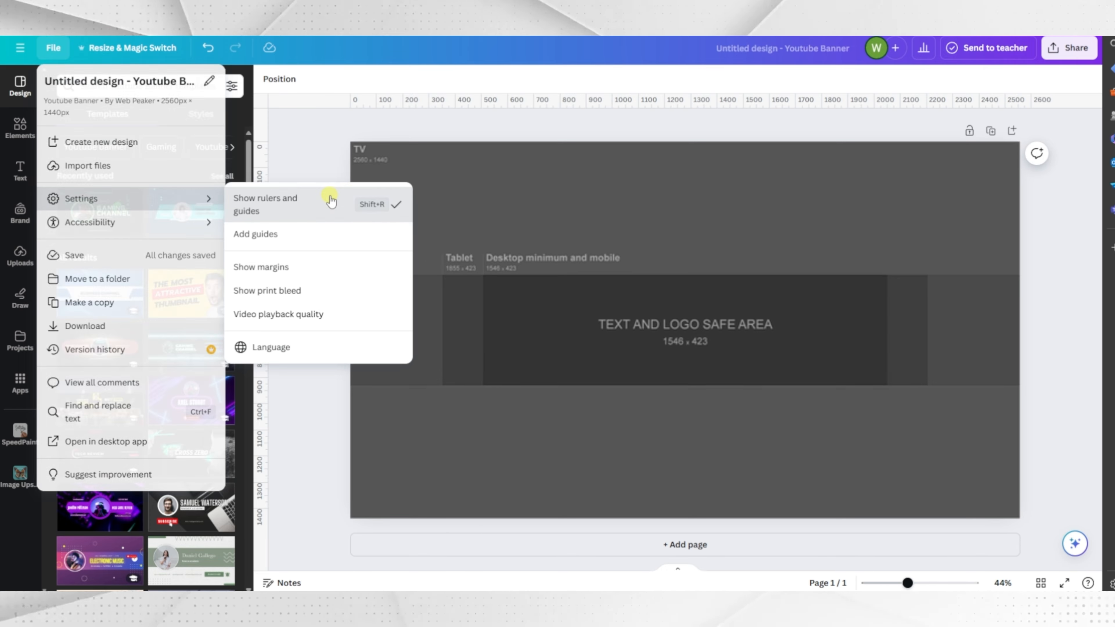
key("Escape")
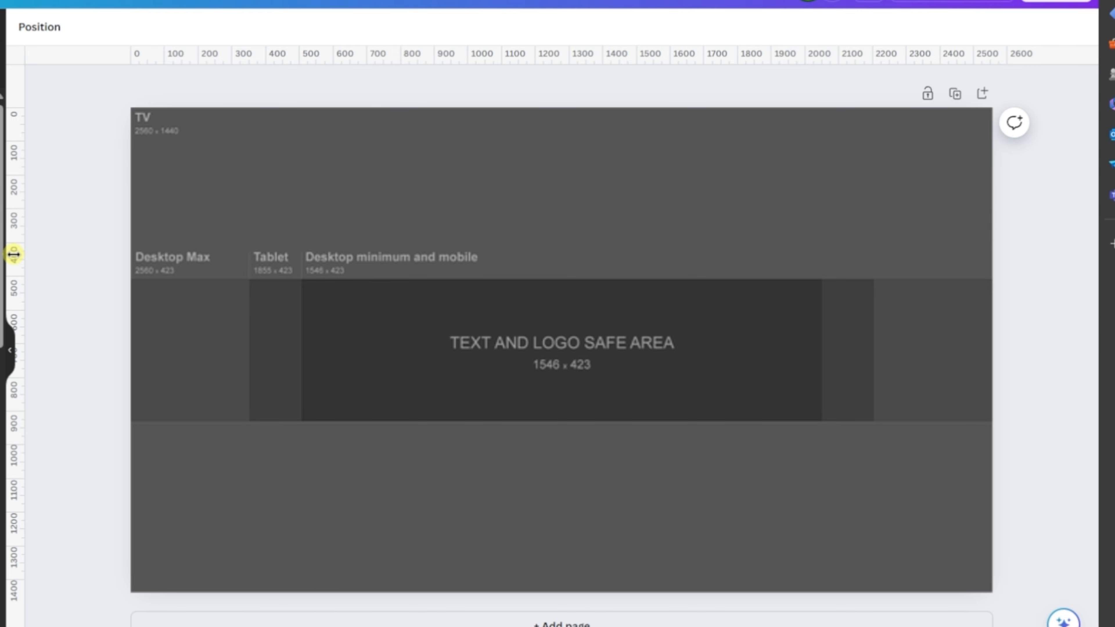
Place four vertical guides along both side edges of the text and logo safe area and of the tablet area.
left_click_drag(36, 254, 294, 253)
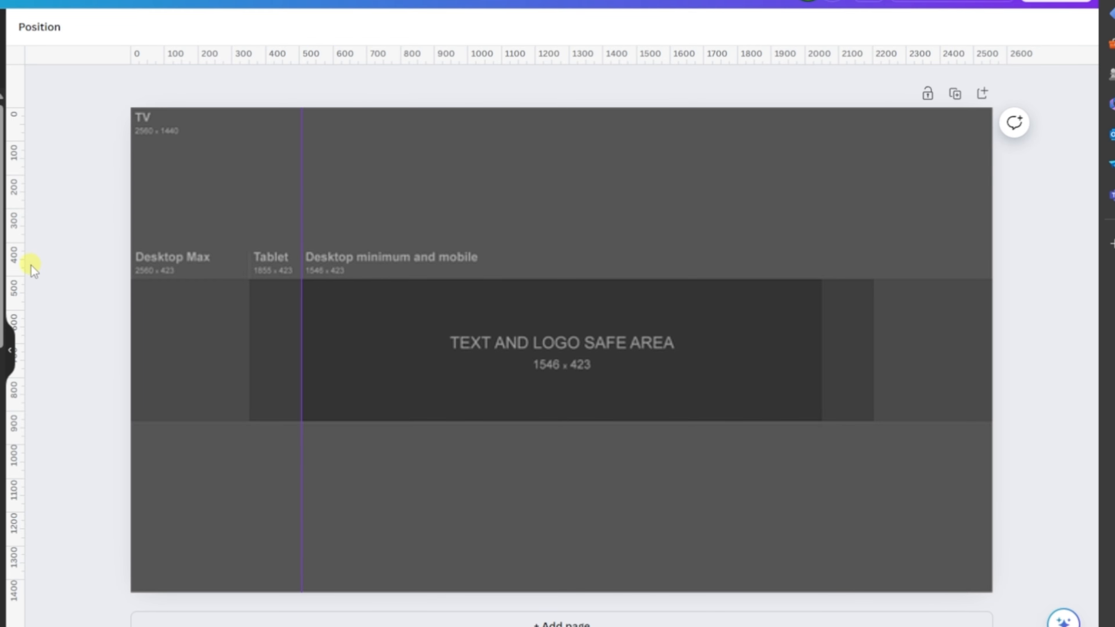
left_click_drag(17, 266, 820, 296)
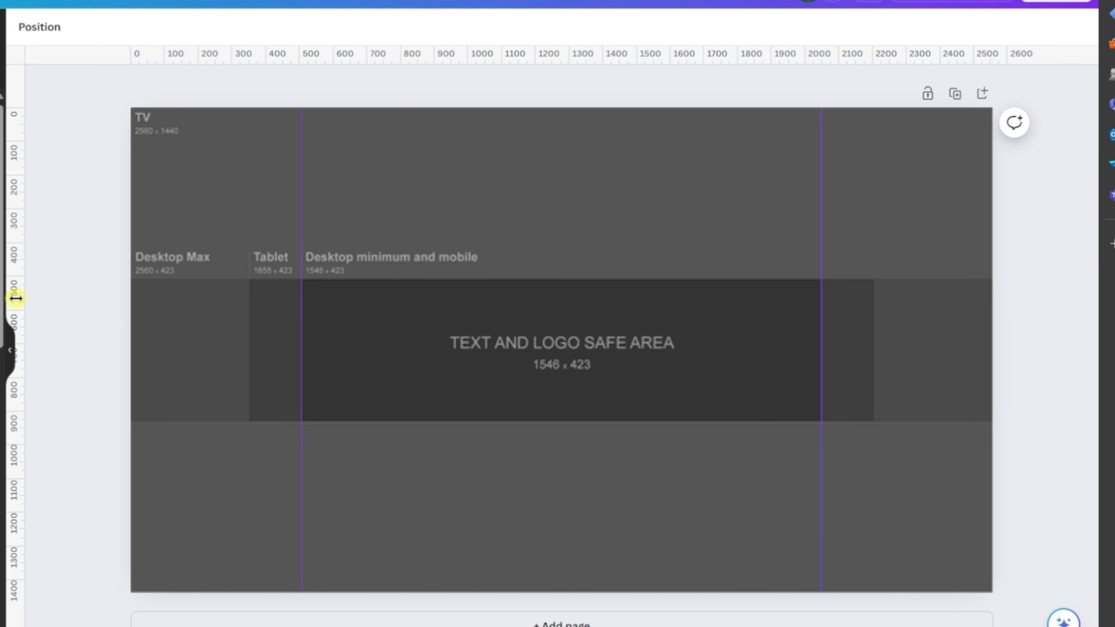
left_click_drag(16, 298, 248, 301)
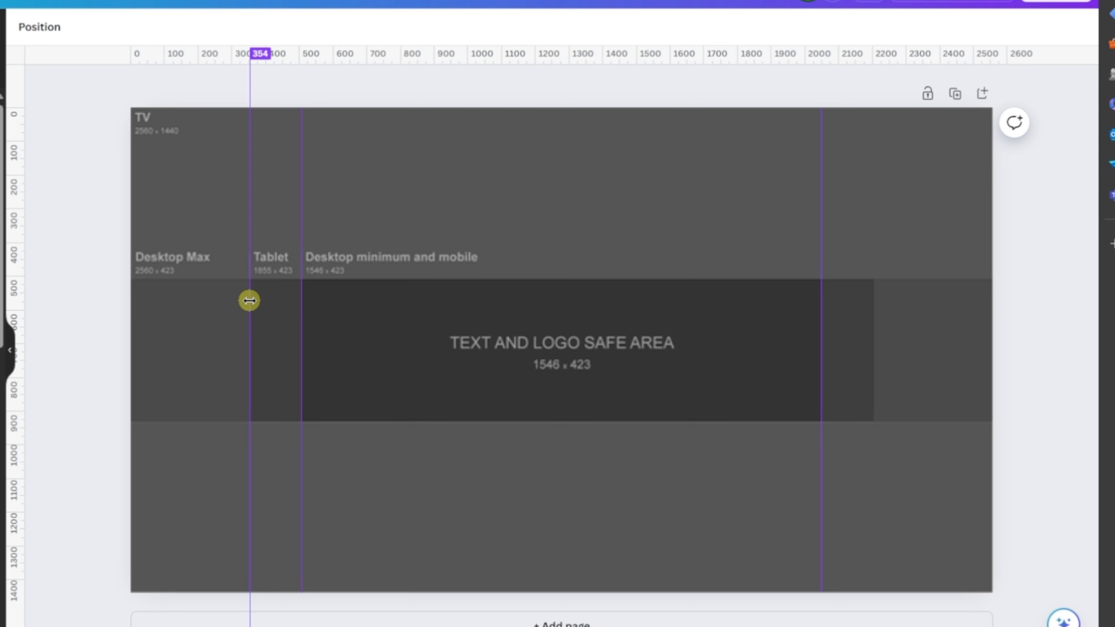
left_click_drag(249, 301, 250, 301)
left_click_drag(12, 292, 872, 281)
Place a horizontal guide along the upper edge of the text and logo safe area.
left_click_drag(369, 57, 401, 279)
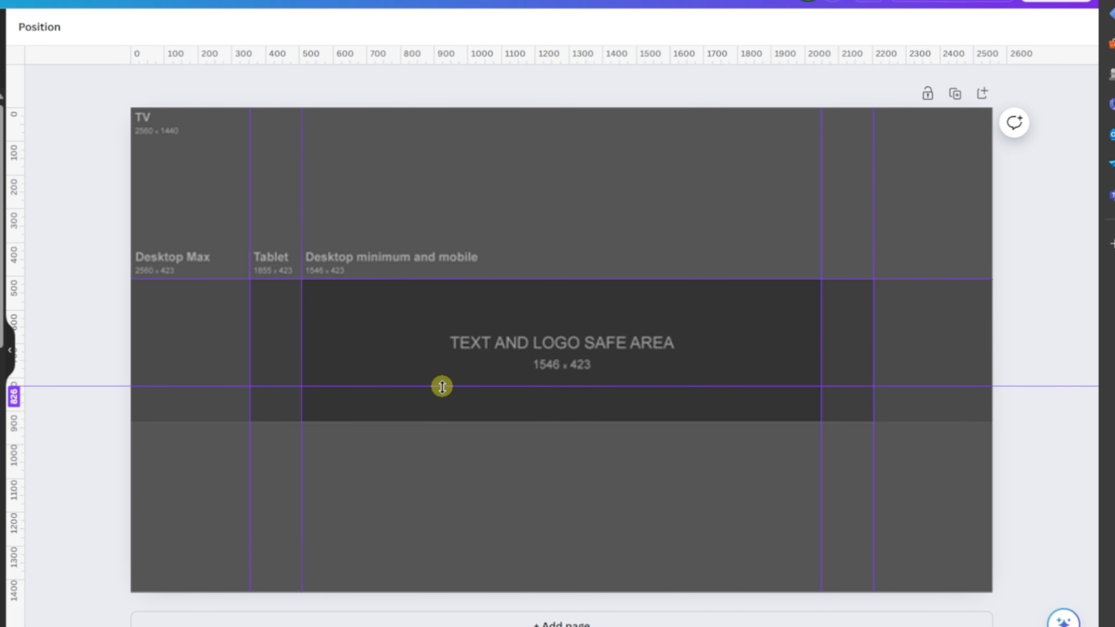
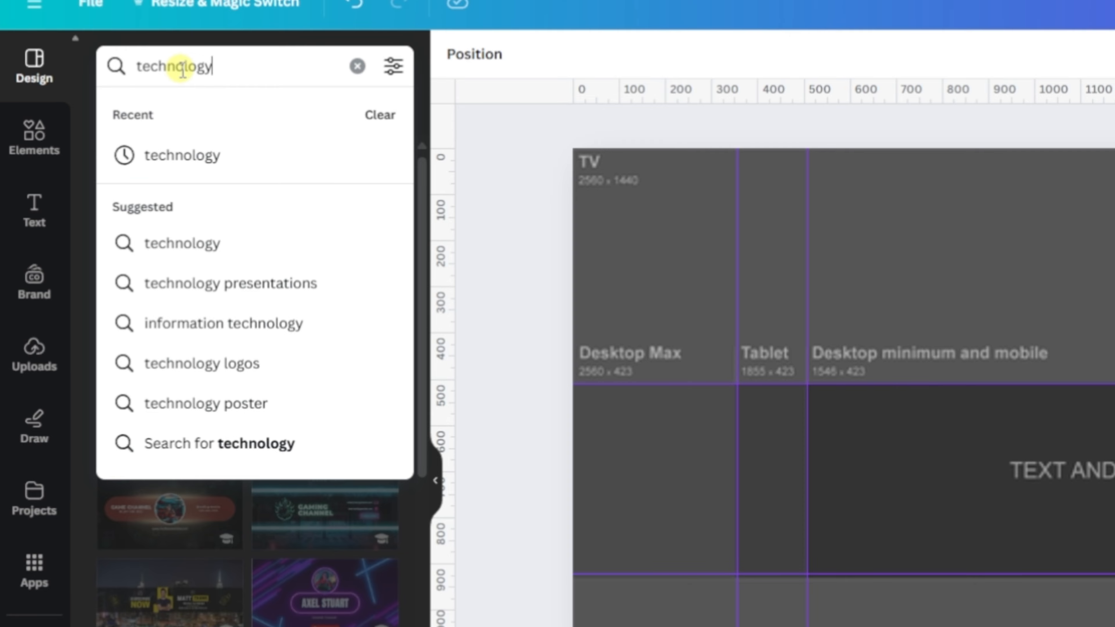
Search the templates for technology and apply the dark blue circuit-pattern template with a cyan band and a circular photo.
key("Return")
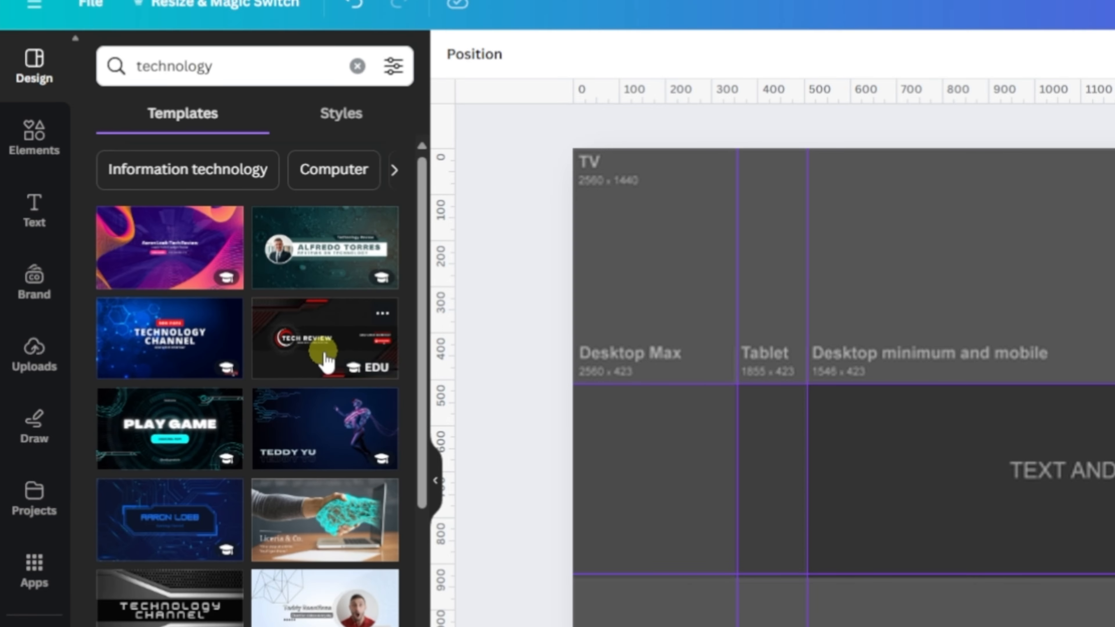
scroll(326, 361, "down", 15)
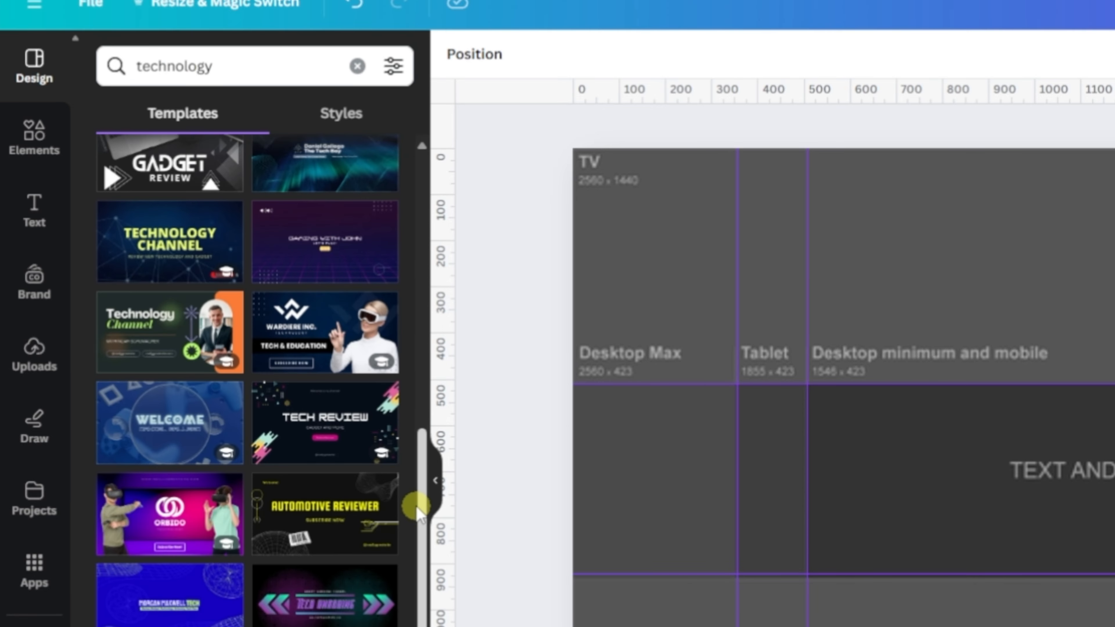
left_click_drag(424, 507, 417, 386)
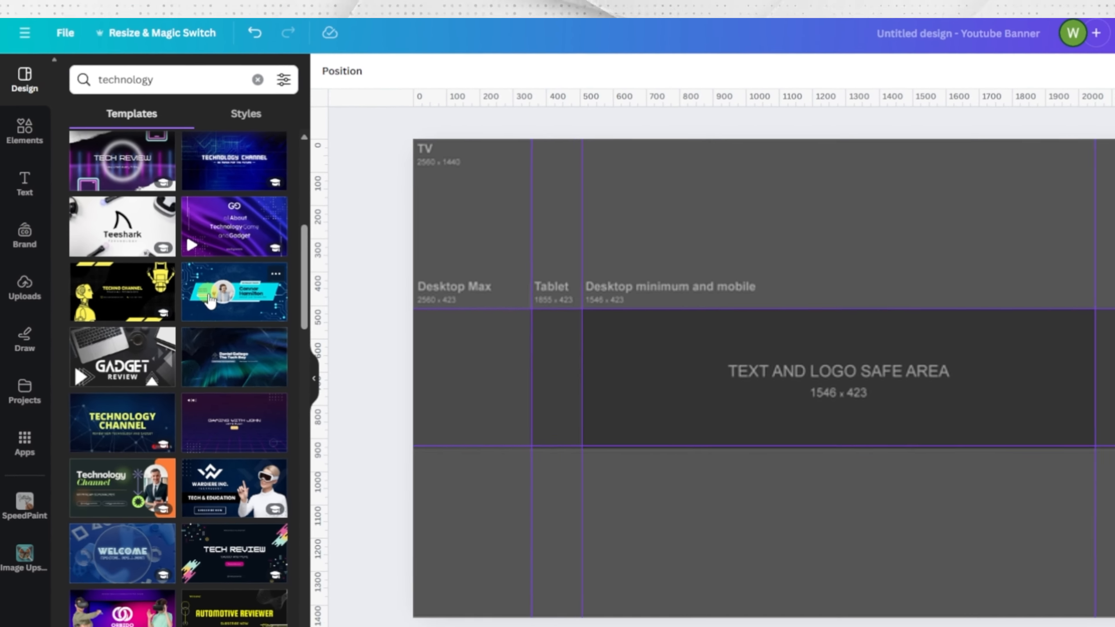
left_click(287, 375)
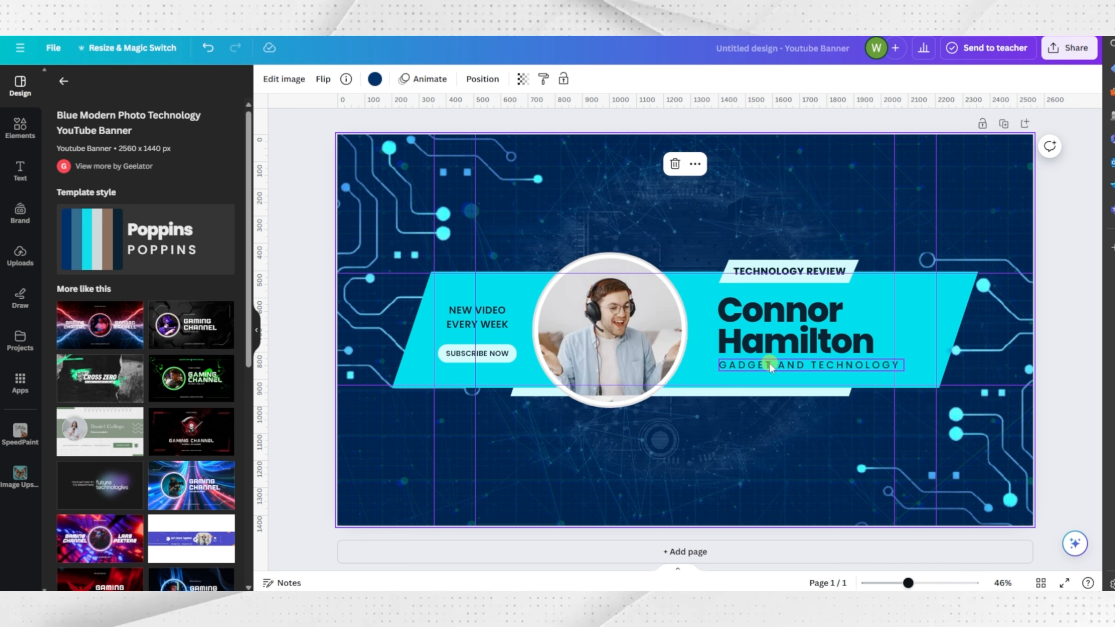
Replace the large name heading with "Tutorial Arena" and the tagline beneath it with "Solve your tech issues".
left_click(755, 271)
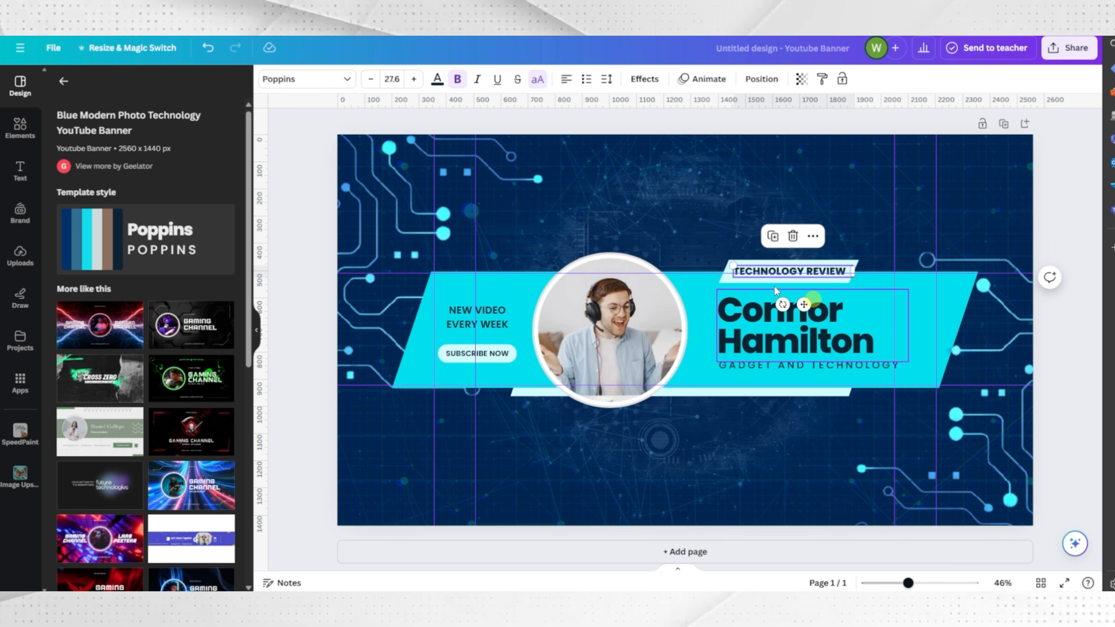
left_click(797, 335)
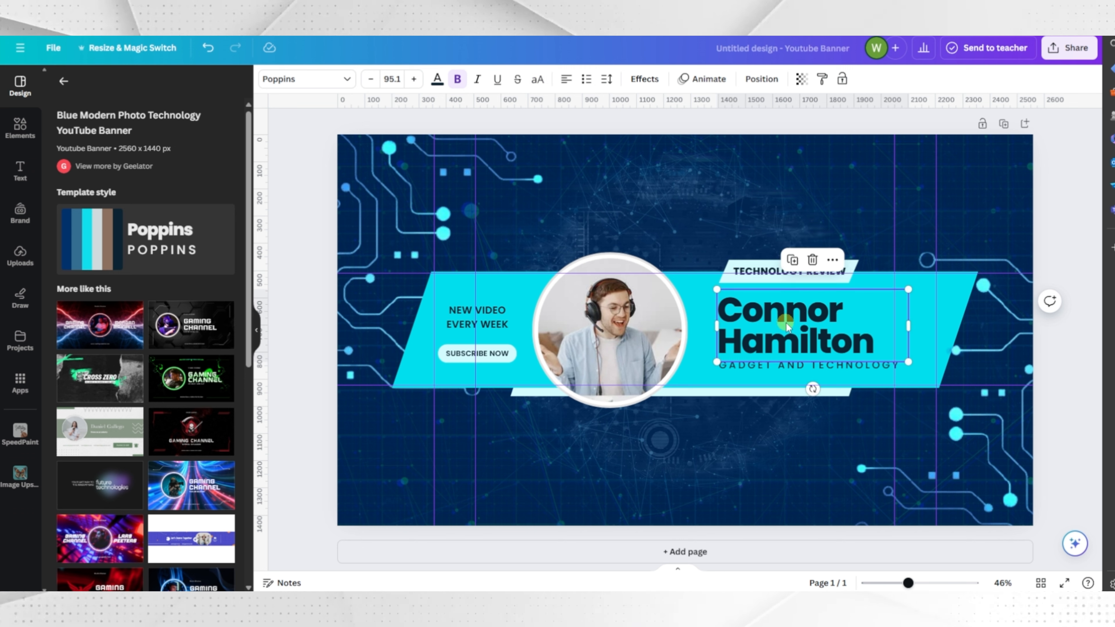
left_click(786, 323)
type("Tutoriarl")
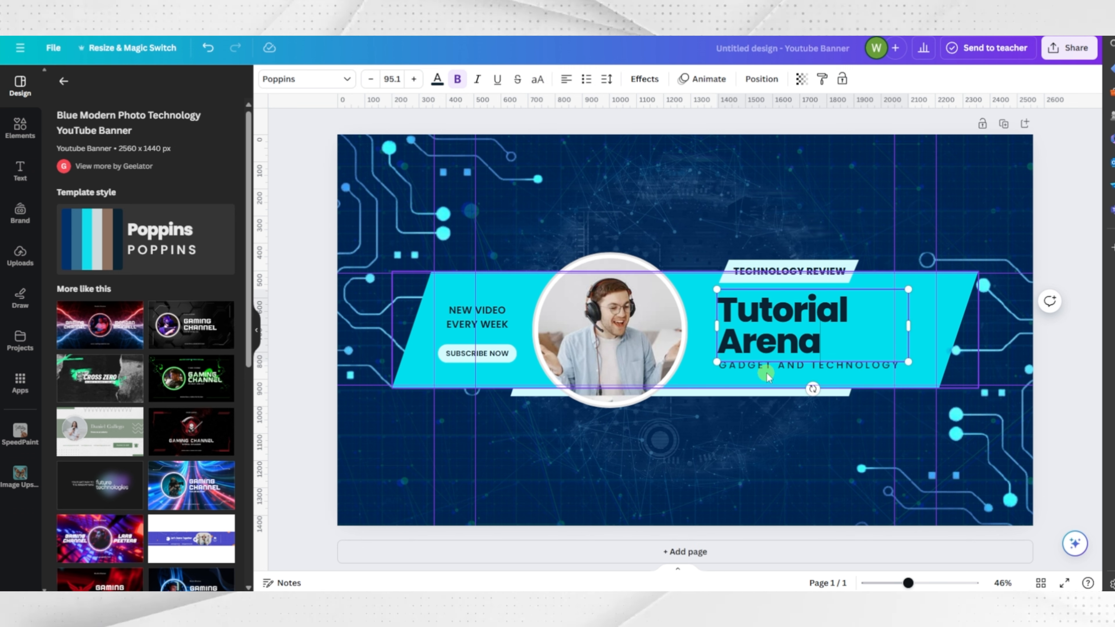
left_click(759, 366)
left_click(758, 366)
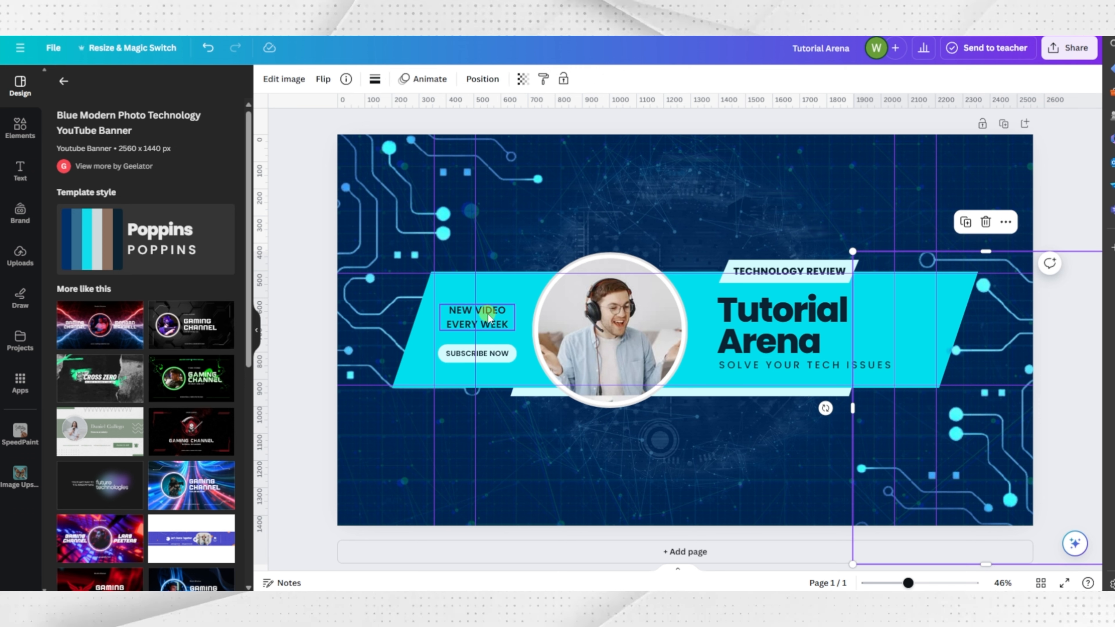
Change "every week" to "every day" in the new video text and replace the "Technology Review" label with "All about solution".
left_click(491, 325)
double_click(493, 324)
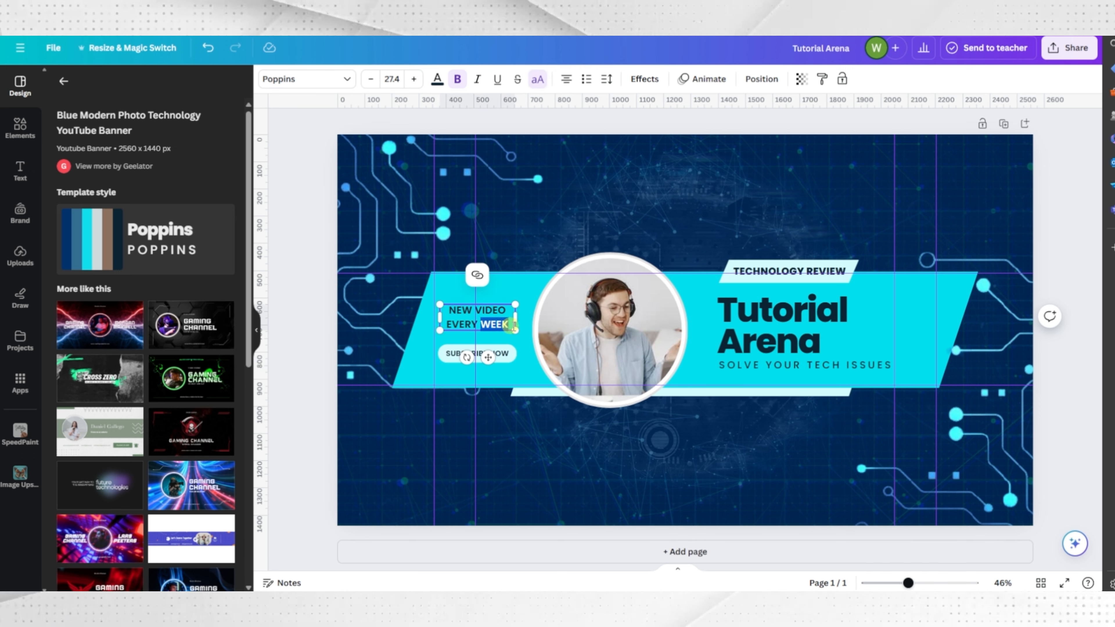
type("DAY")
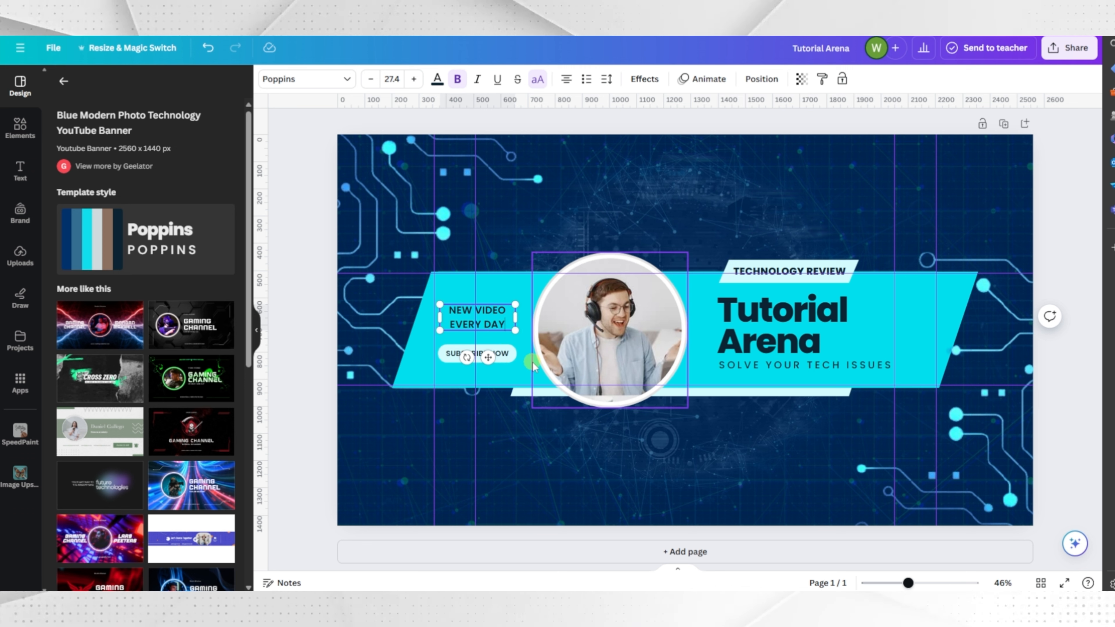
left_click(567, 176)
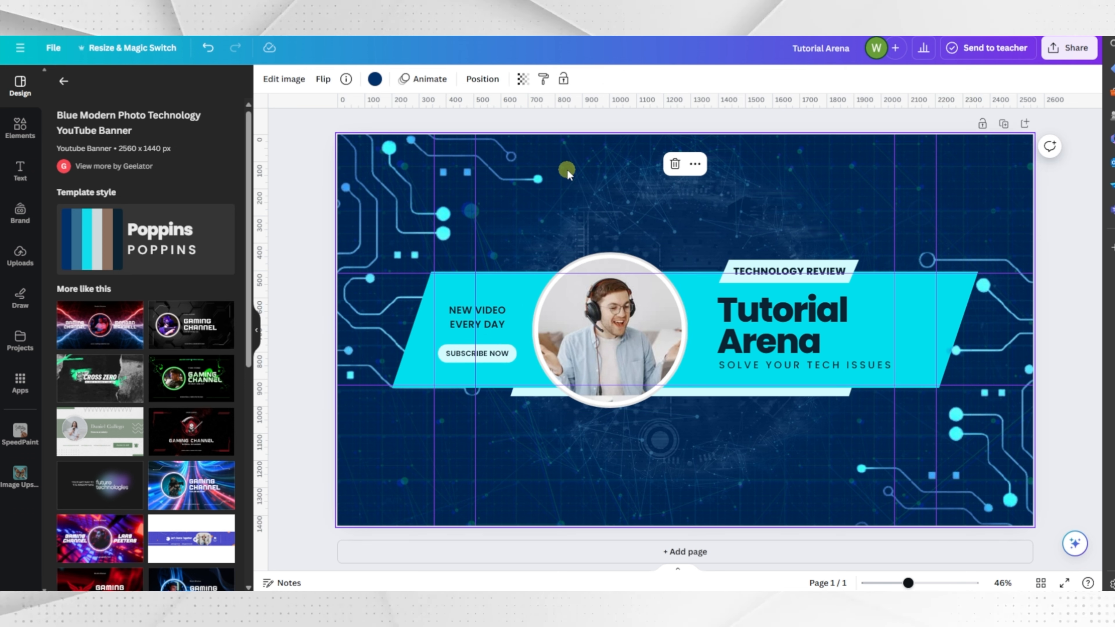
double_click(817, 270)
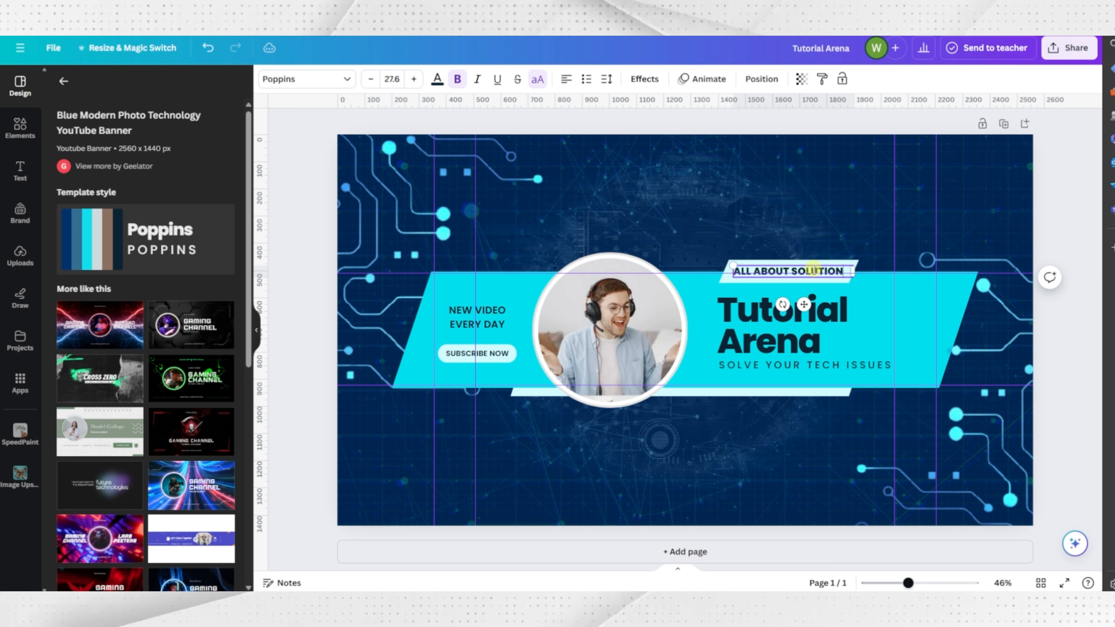
left_click(785, 218)
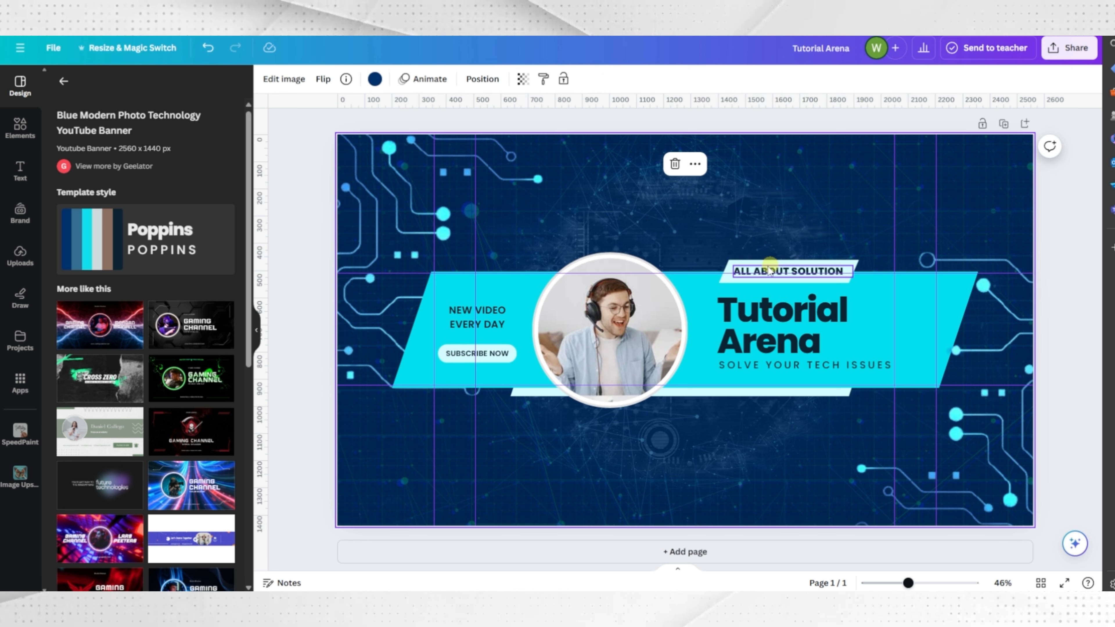
Move the "All about solution" label with its shape, the heading and the tagline down so the label sits inside the cyan band.
left_click_drag(907, 582, 920, 582)
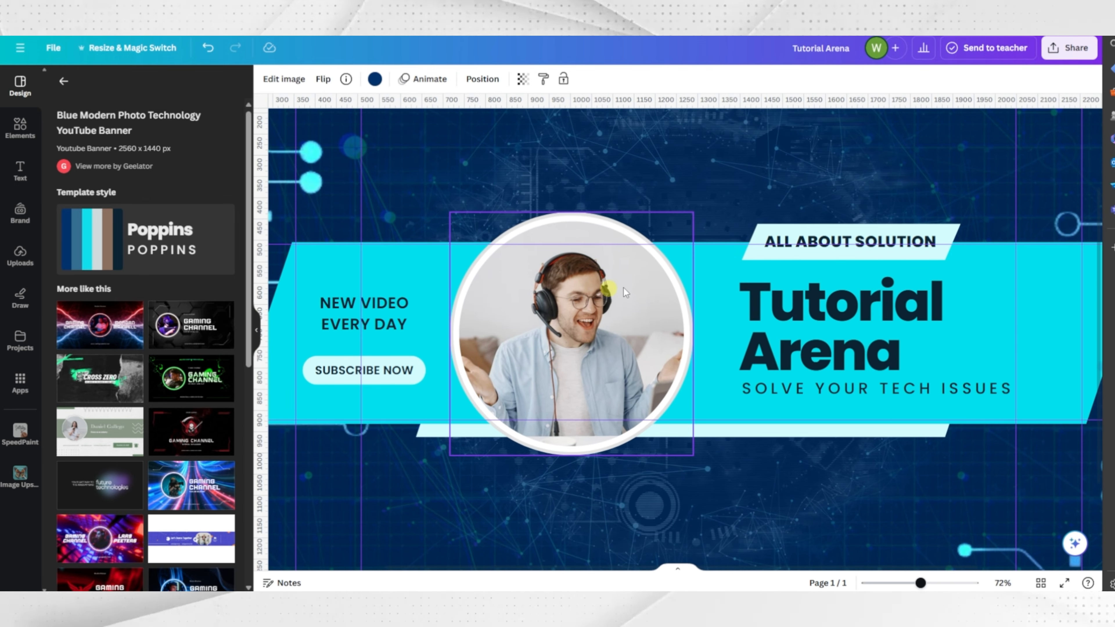
left_click(811, 226)
left_click(806, 251, "shift")
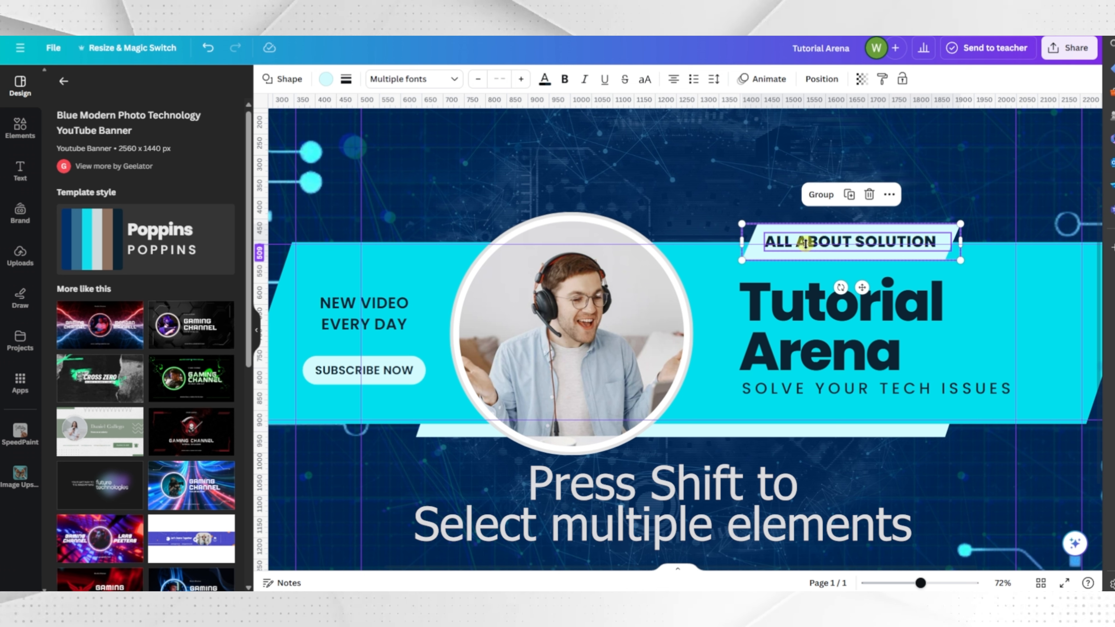
left_click_drag(806, 256, 805, 262)
left_click_drag(801, 314, 805, 319)
left_click_drag(791, 393, 766, 404)
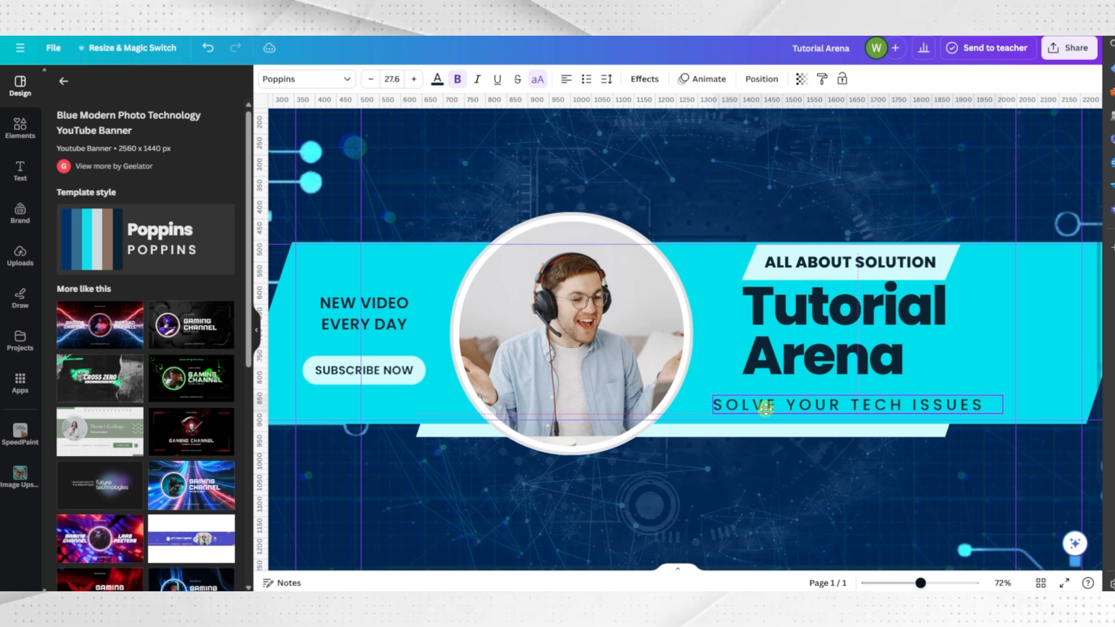
Centre-align the "Tutorial Arena" heading and position it centrally between the label and the tagline.
left_click_drag(786, 337, 804, 342)
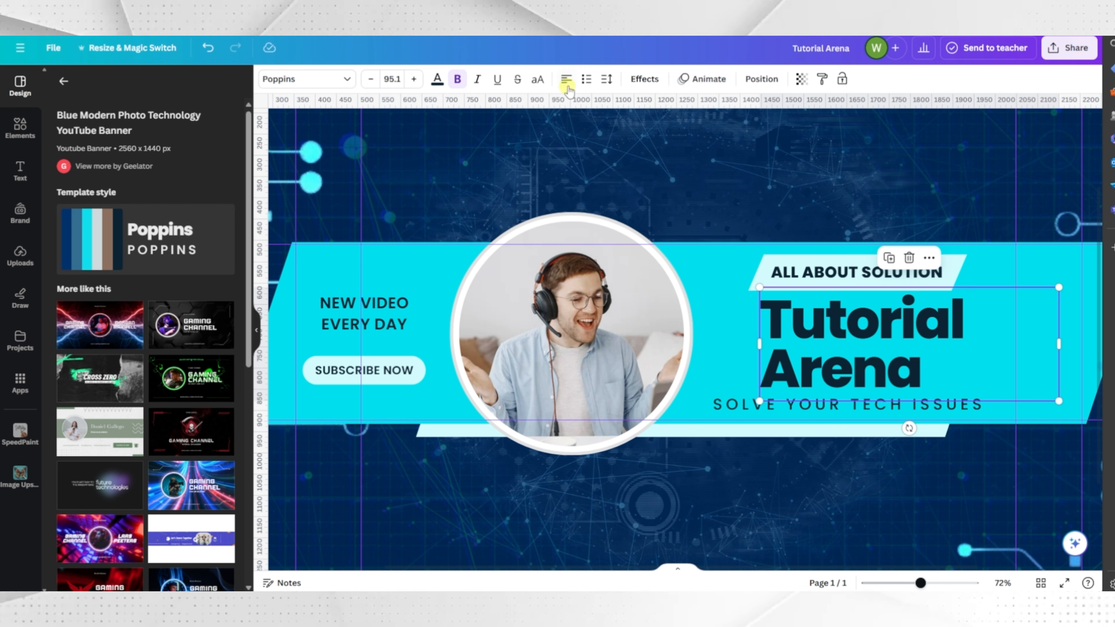
left_click(569, 83)
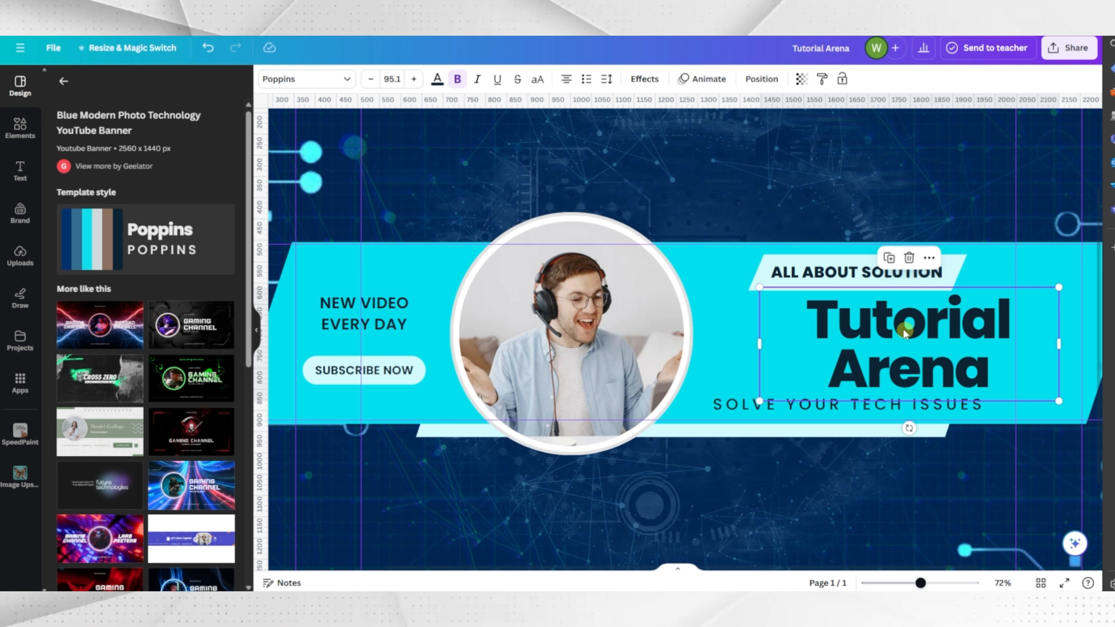
left_click_drag(911, 326, 850, 333)
Extend the cyan band to the page's left edge and move the "New video every day" text into its left end.
left_click(377, 324)
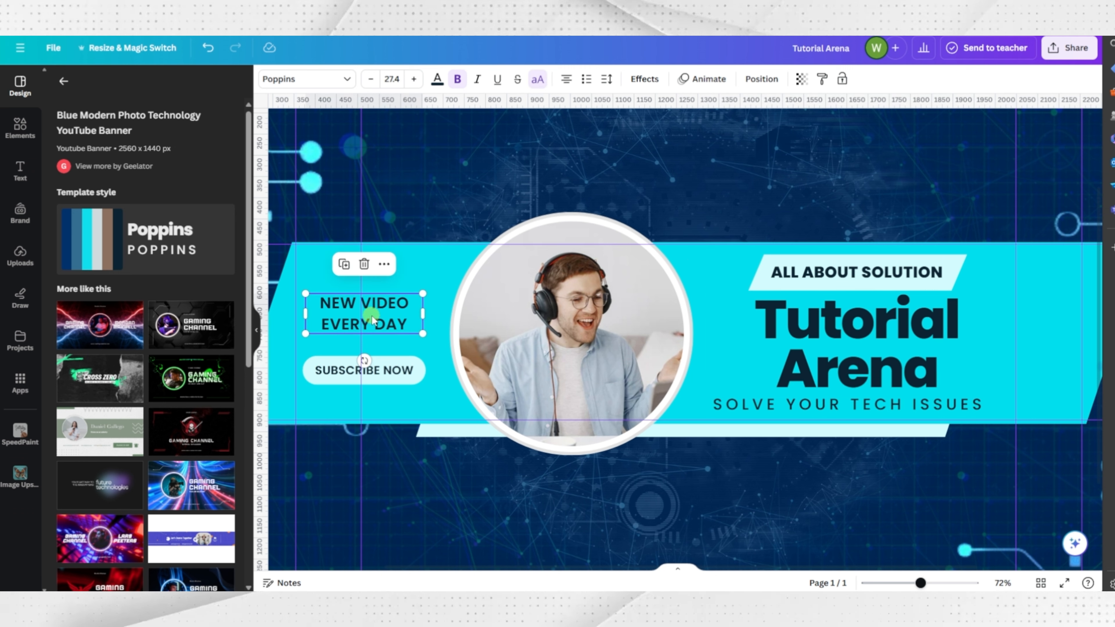
left_click_drag(372, 319, 376, 314)
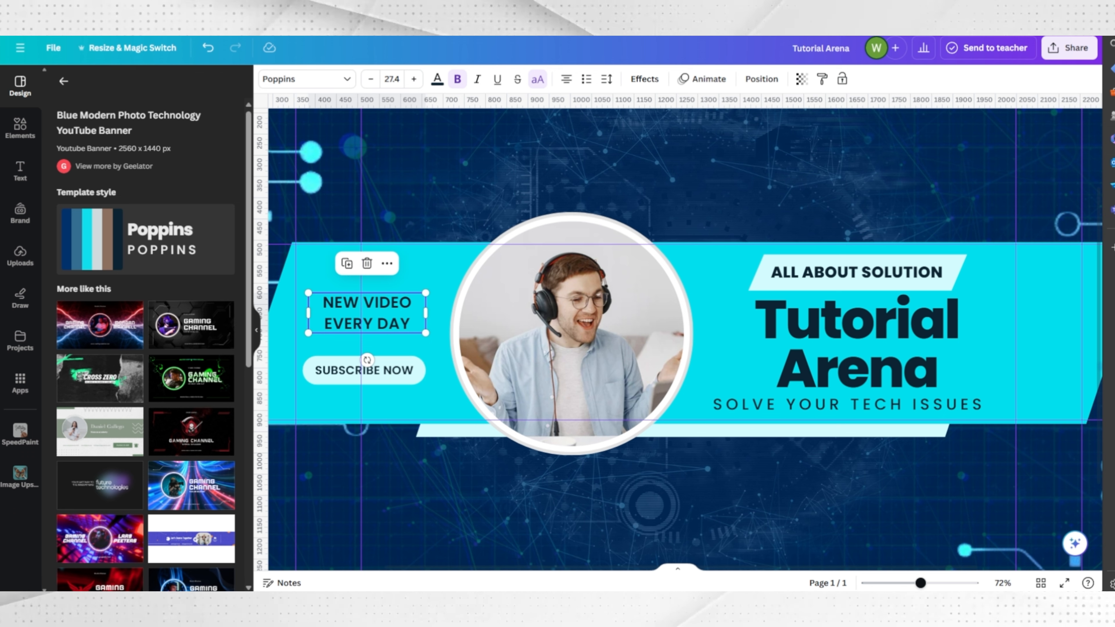
left_click_drag(920, 583, 910, 583)
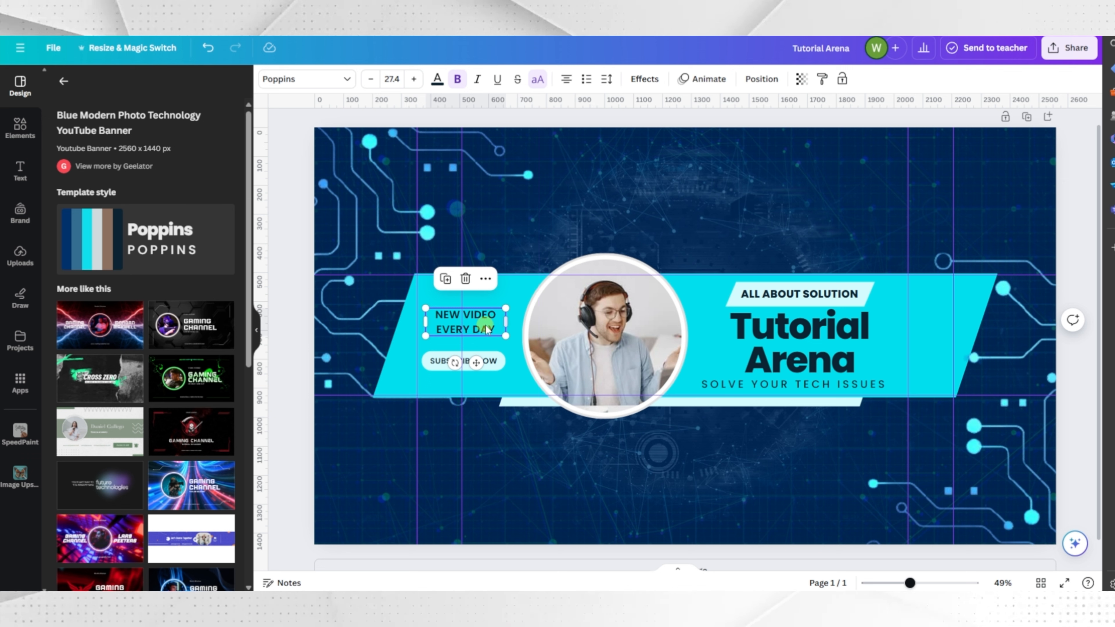
mouse_move(487, 330)
left_mouse_down()
mouse_move(393, 316)
mouse_move(473, 316)
left_mouse_up()
left_click(391, 343)
left_click_drag(373, 335, 312, 335)
left_click_drag(452, 313, 420, 318)
left_click(392, 352)
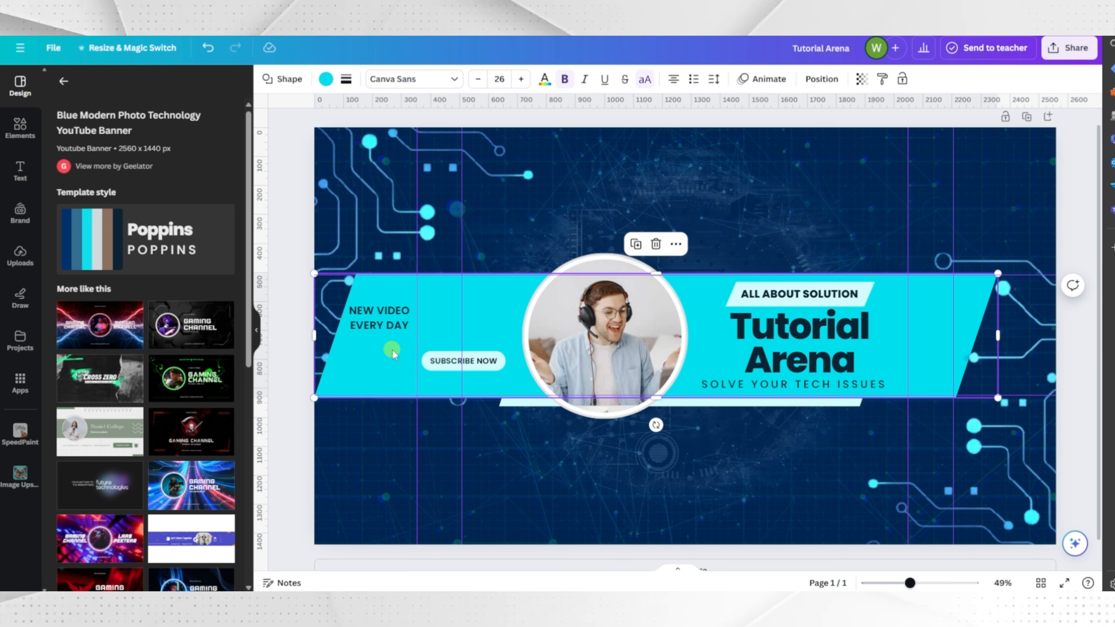
Move the "Subscribe now" text and its rounded shape together to beneath the "New video every day" text.
left_click(472, 362)
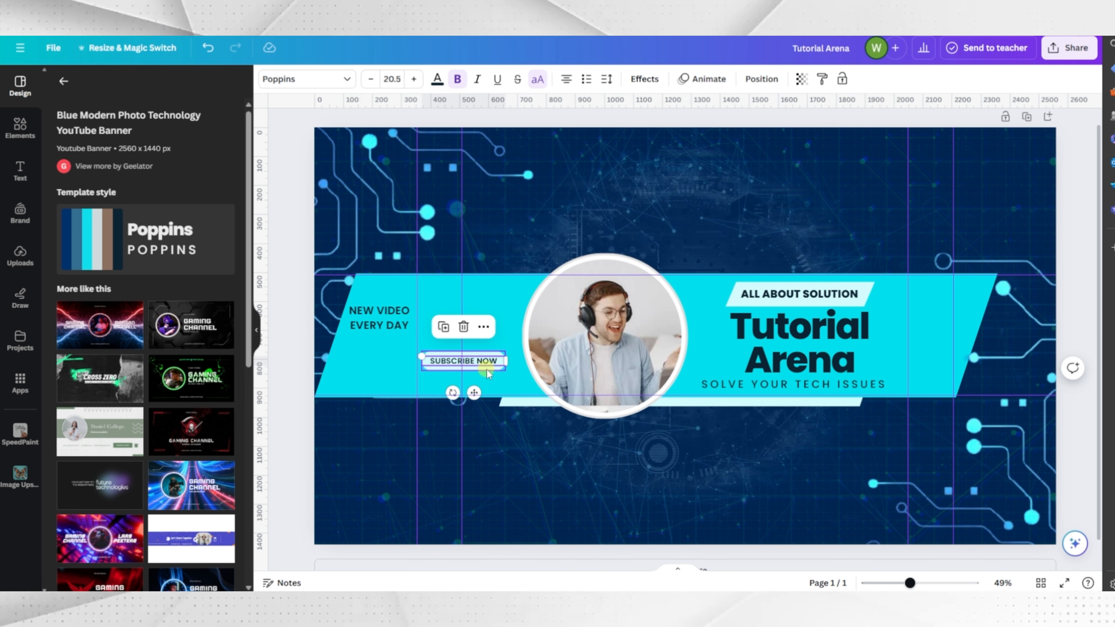
left_click_drag(488, 373, 382, 360)
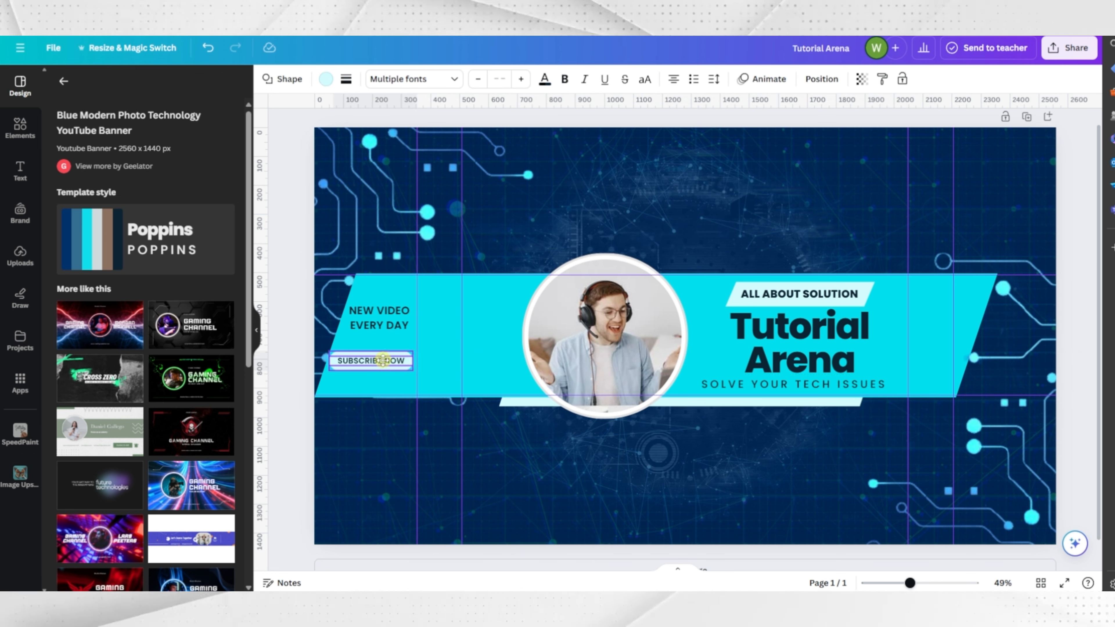
left_click(496, 336)
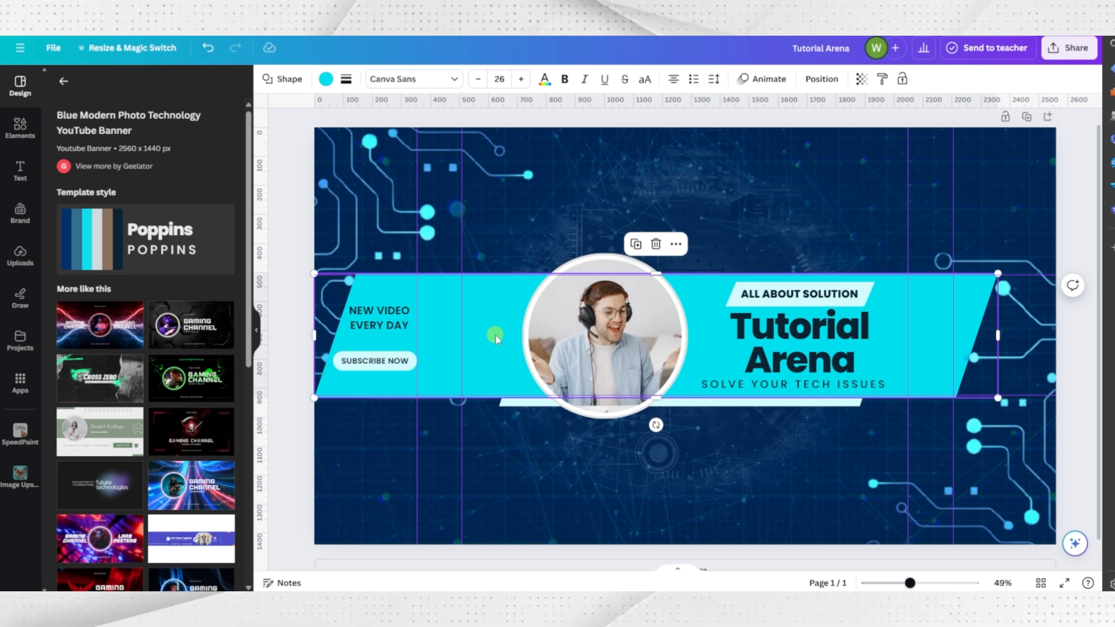
Remove the photo from the circular frame and shrink the frame to fit within the height of the cyan band.
left_click(601, 378)
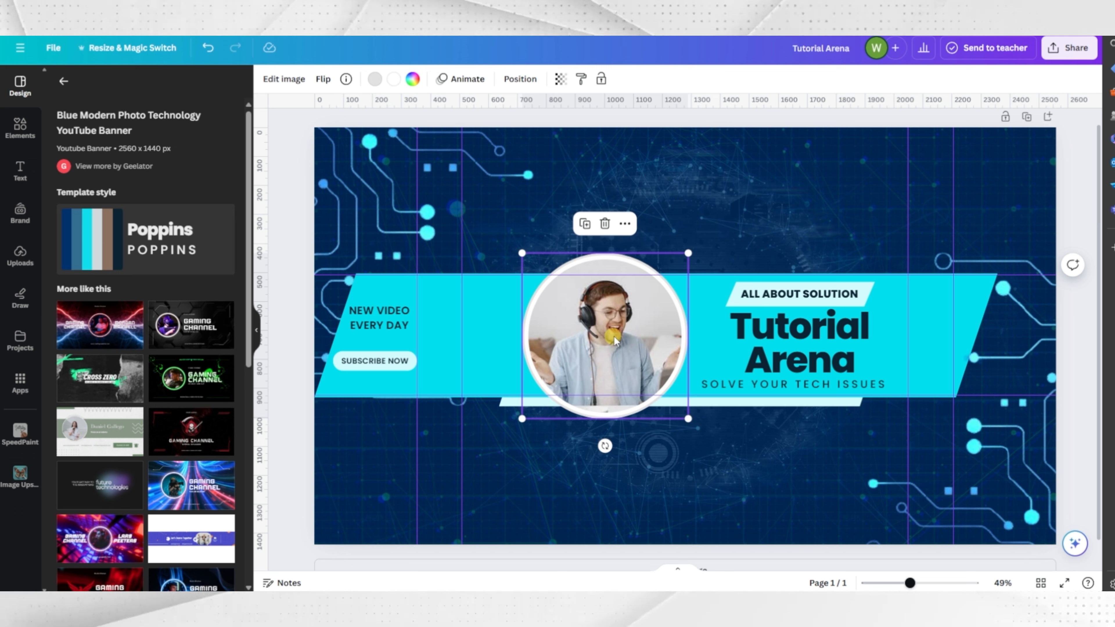
key("Delete")
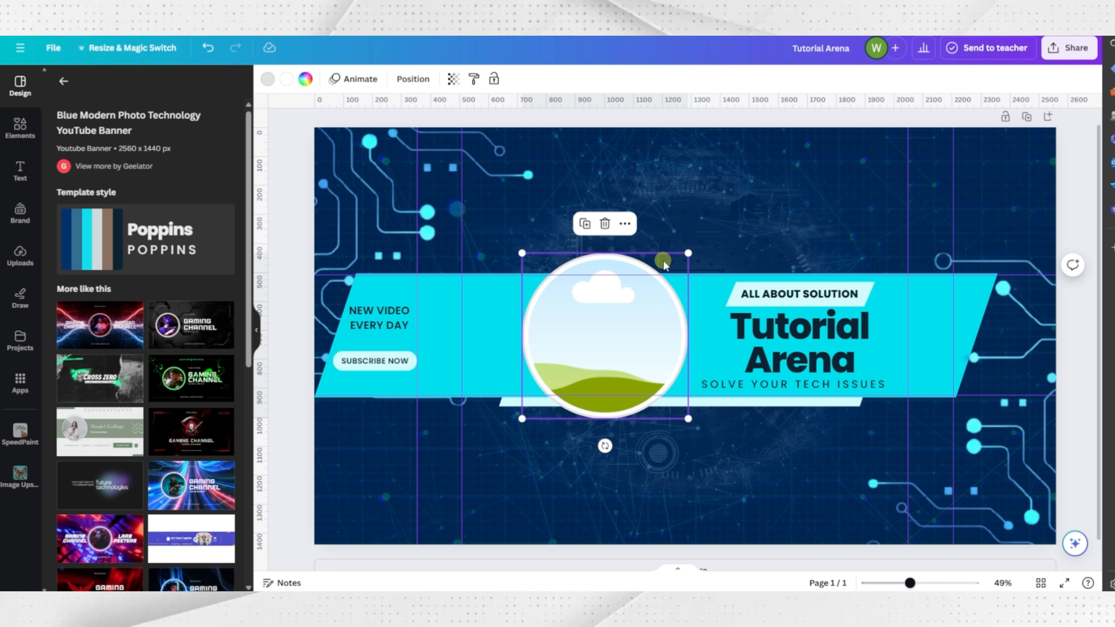
left_click_drag(686, 250, 663, 268)
left_click_drag(665, 415, 641, 390)
left_click_drag(582, 334, 571, 335)
Move the label, heading and tagline together slightly to the left and fine-tune the circular frame's position in the band.
left_click(762, 323)
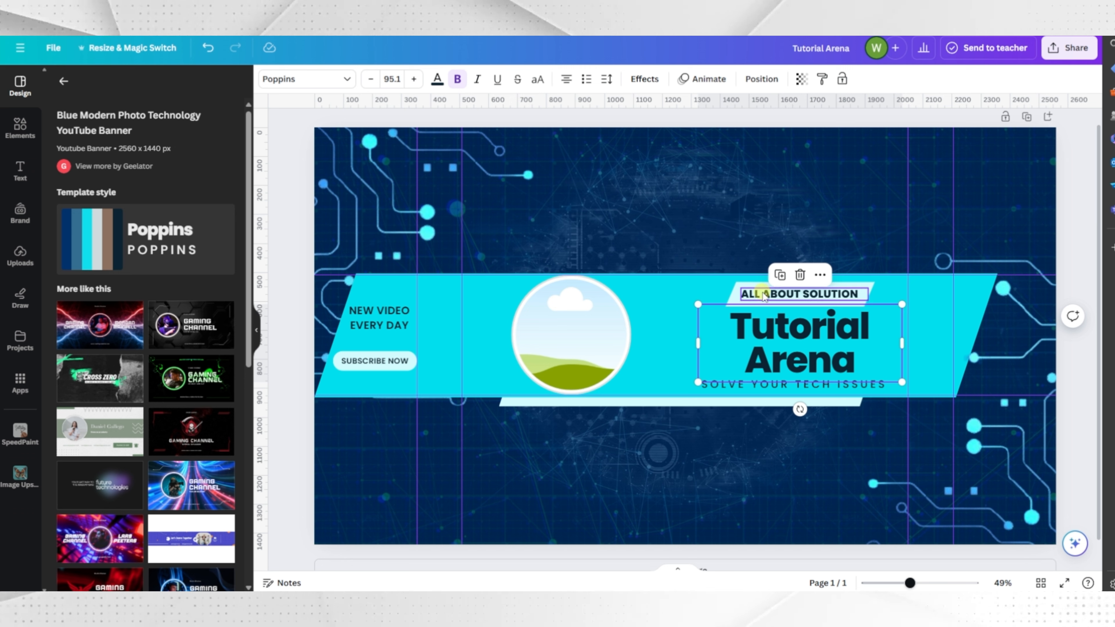
mouse_move(800, 354)
left_mouse_down()
mouse_move(787, 355)
mouse_move(801, 354)
left_mouse_up()
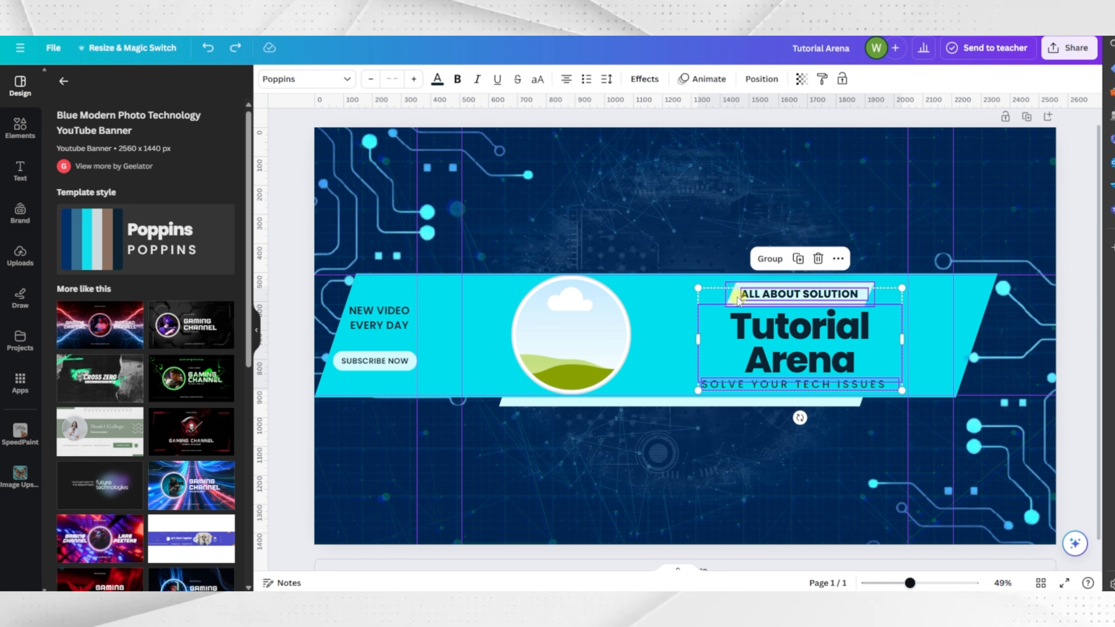
left_click(746, 302)
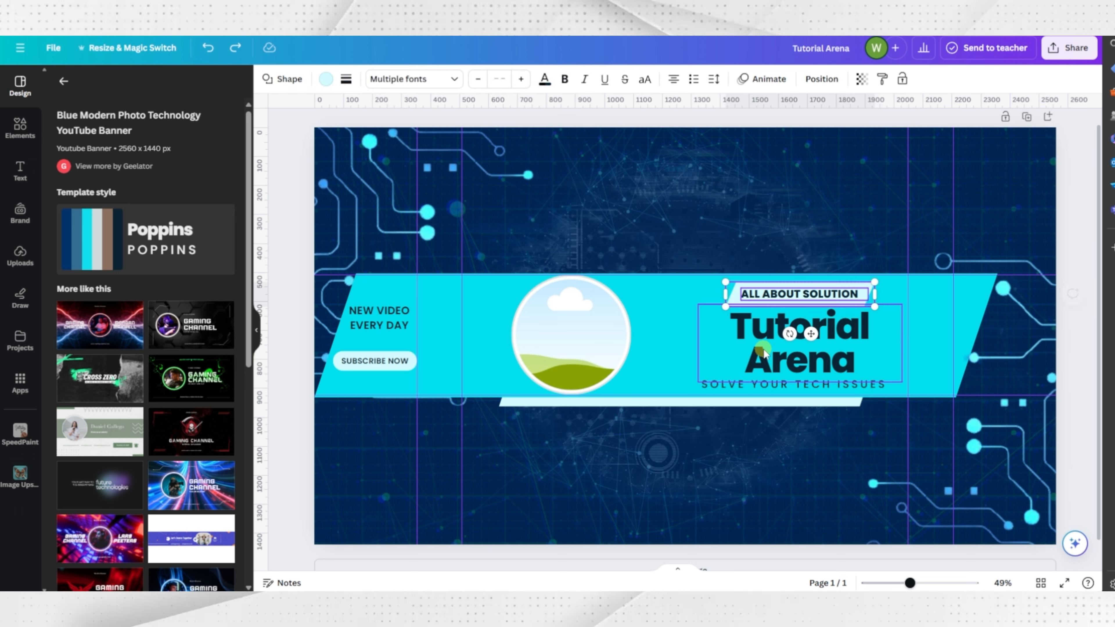
left_click(764, 354)
mouse_move(764, 353)
left_mouse_down()
mouse_move(744, 356)
mouse_move(751, 347)
left_mouse_up()
left_click(591, 342)
left_click_drag(590, 342, 591, 342)
left_click(627, 192)
left_click(595, 314)
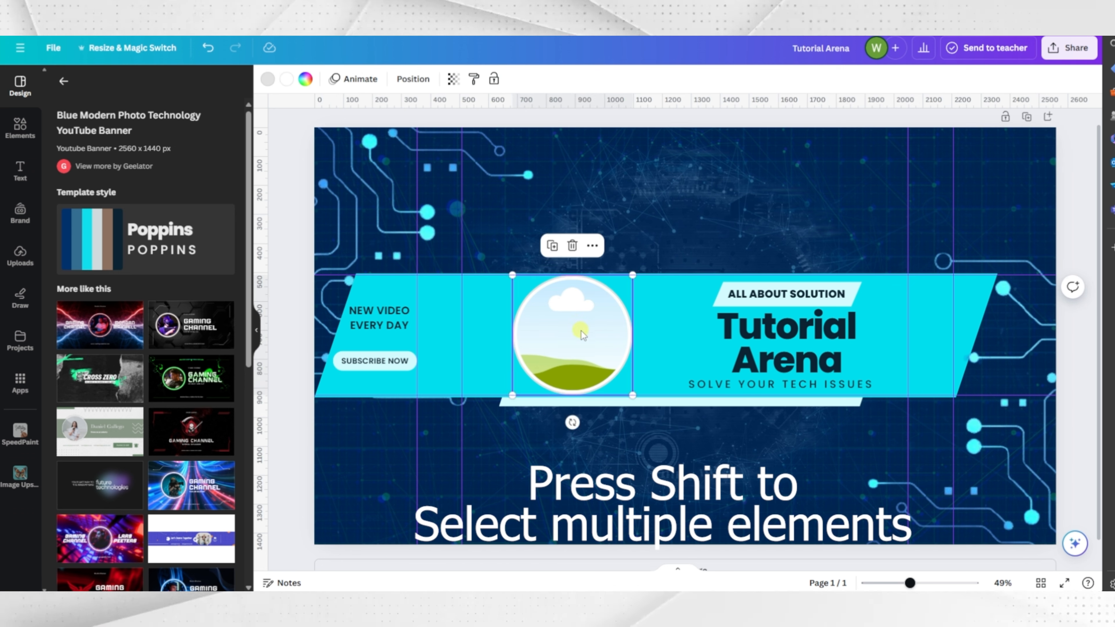
left_click(637, 233)
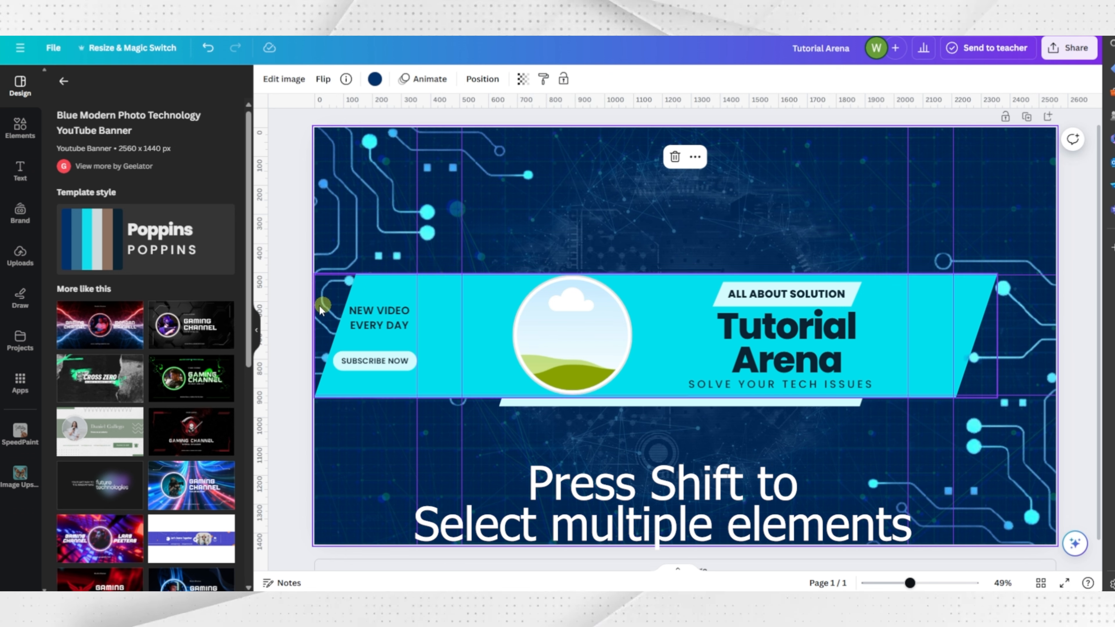
Switch to the file explorer window and place the Tutorial Arena logo image from it into the banner's circular frame.
key("alt+Tab")
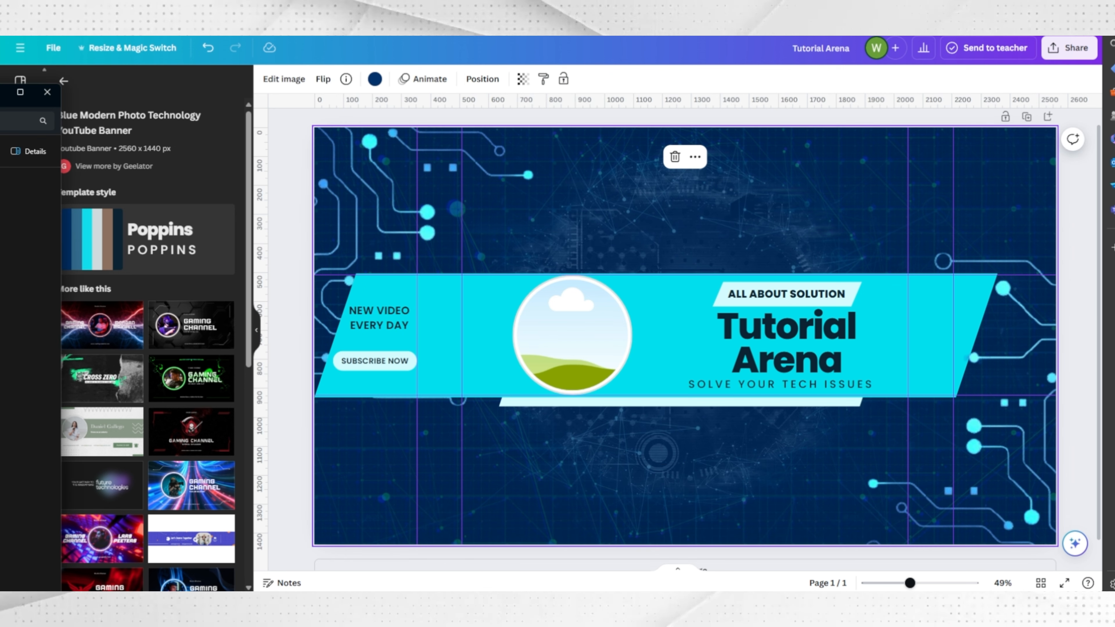
left_click_drag(3, 327, 566, 351)
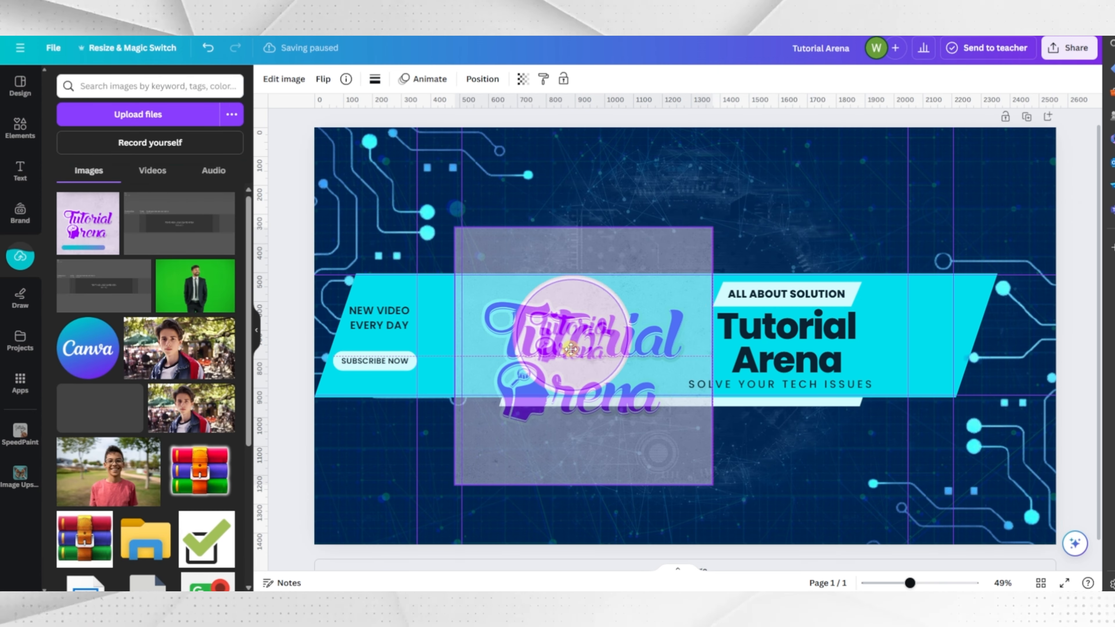
left_click(520, 517)
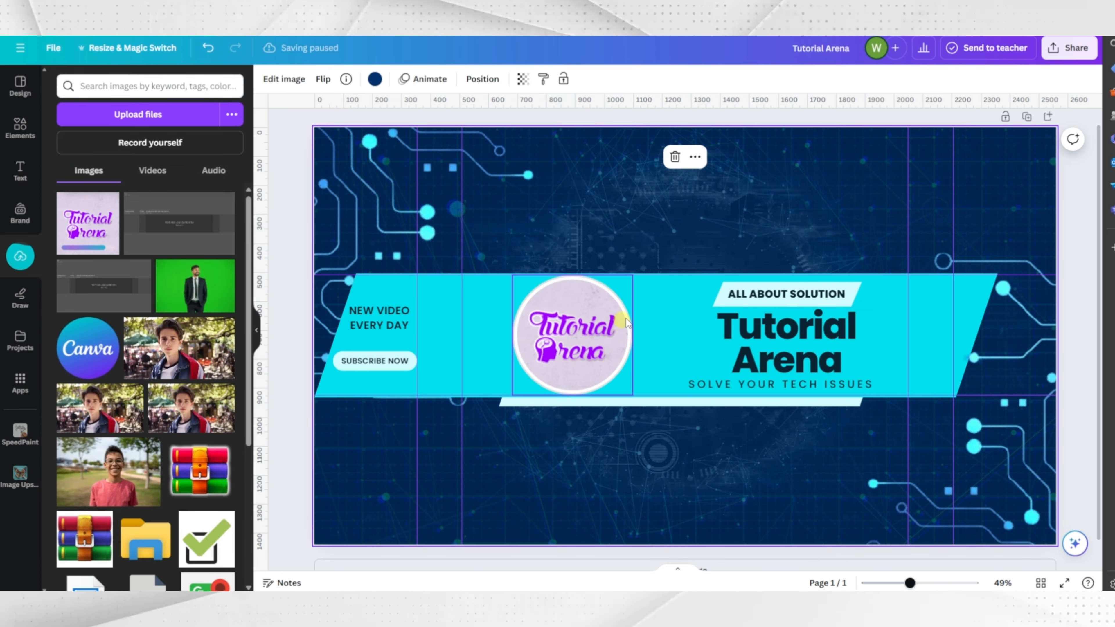
Recolor the cyan band with the purple sampled from the lettering of the Tutorial Arena logo.
left_click(675, 326)
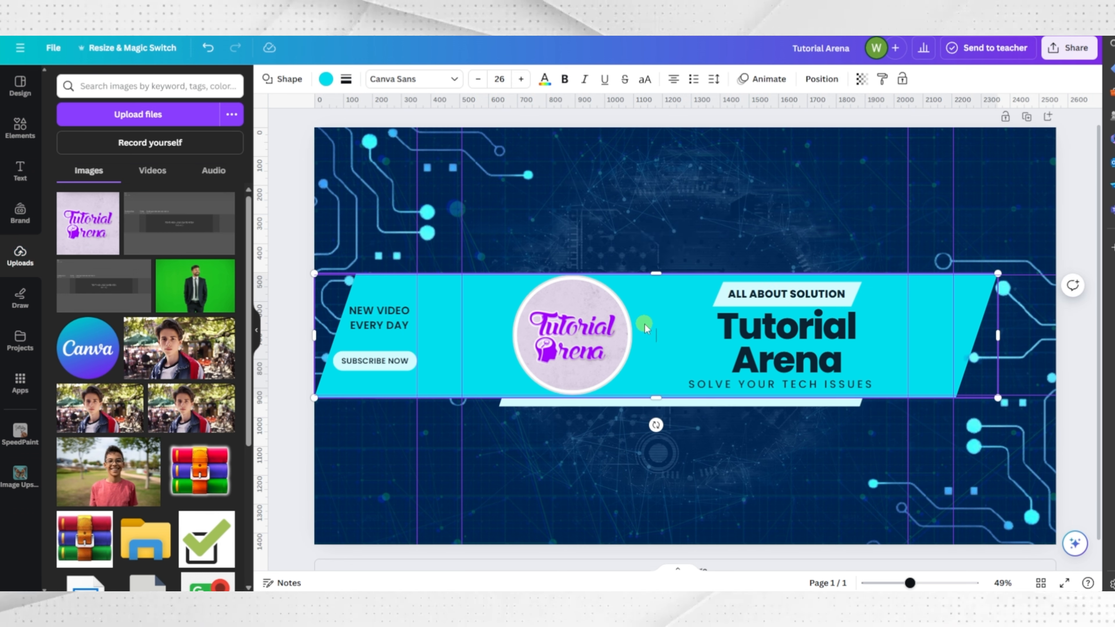
left_click(325, 79)
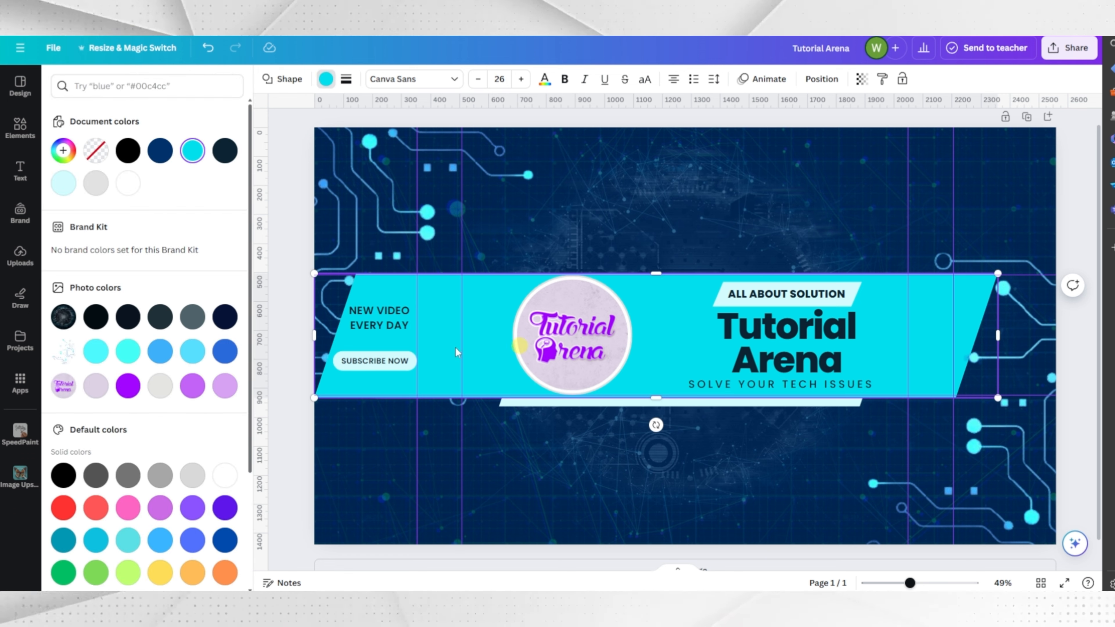
left_click(64, 152)
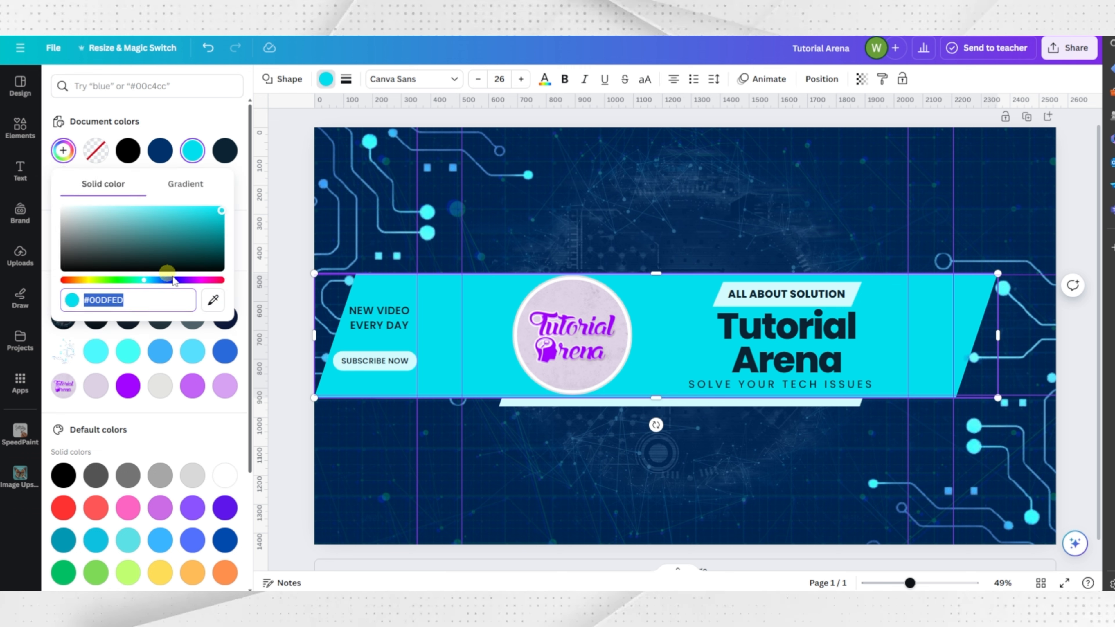
left_click(213, 300)
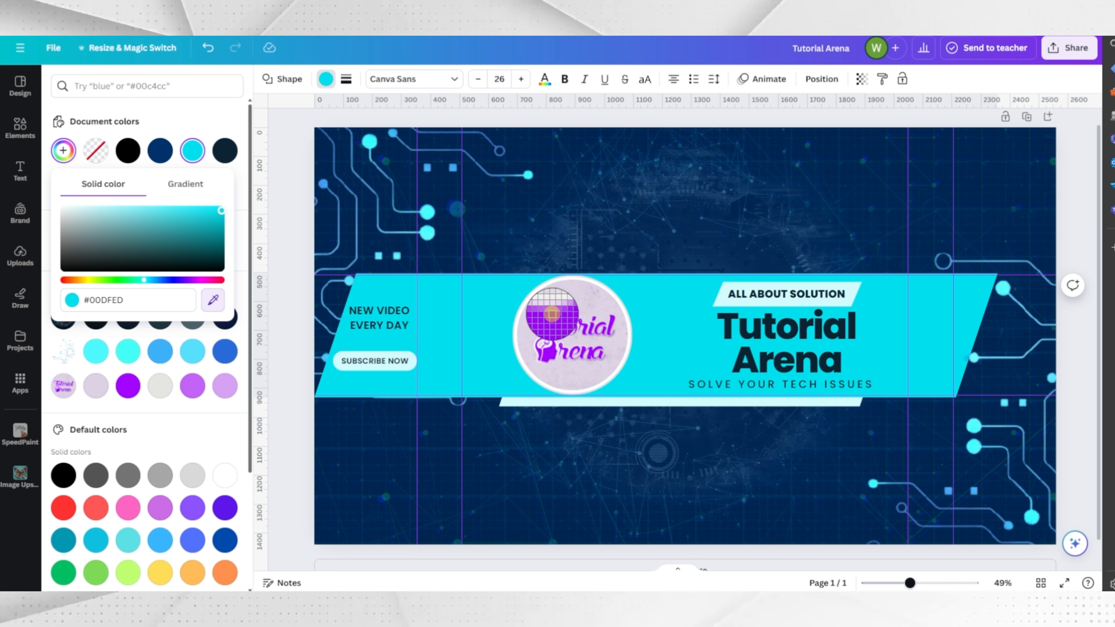
left_click(554, 315)
left_click(812, 332)
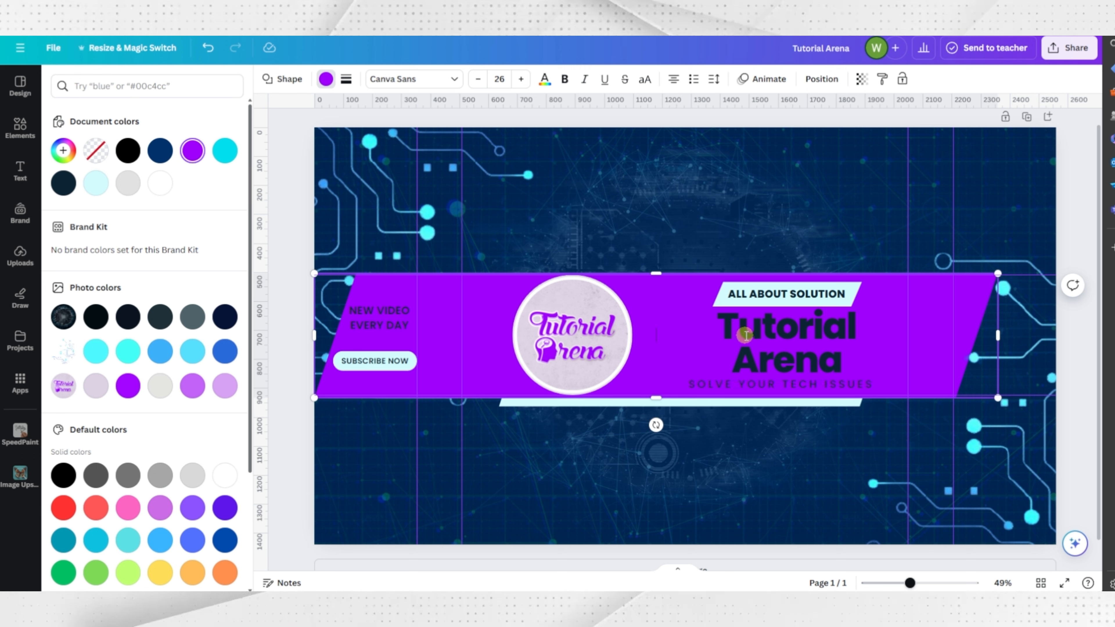
Change the text color of the "Tutorial Arena" heading to white.
left_click(796, 322)
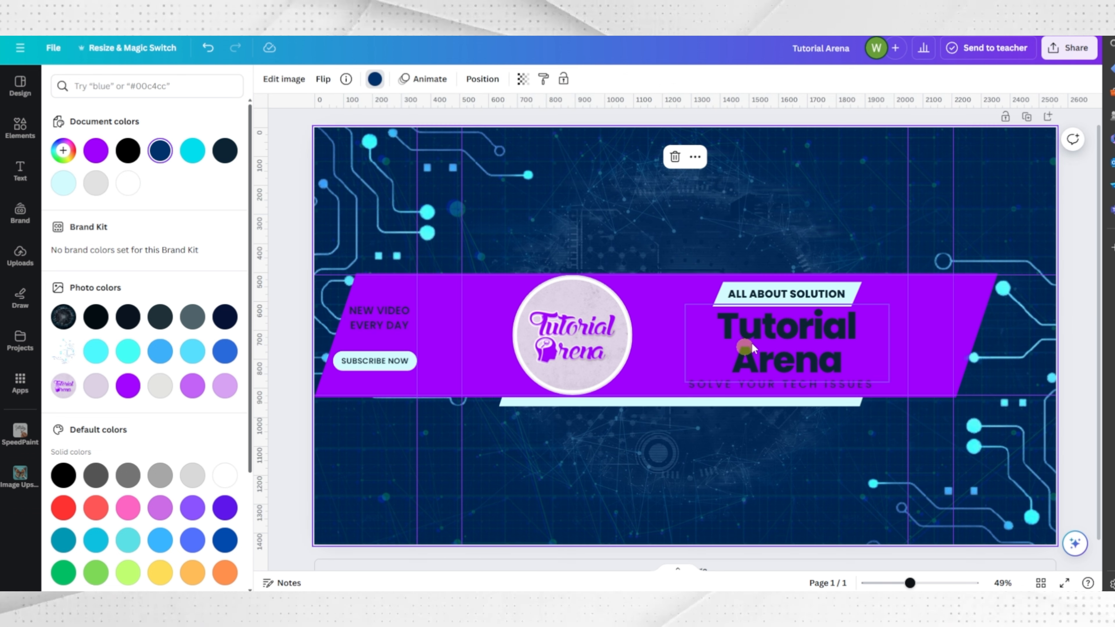
left_click(768, 333)
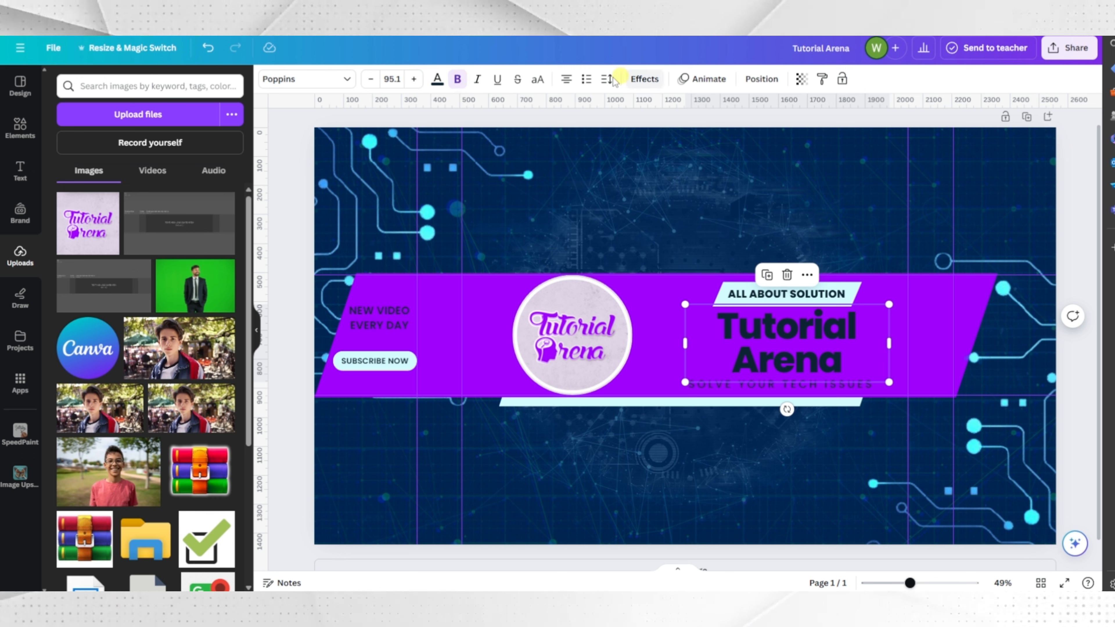
left_click(438, 80)
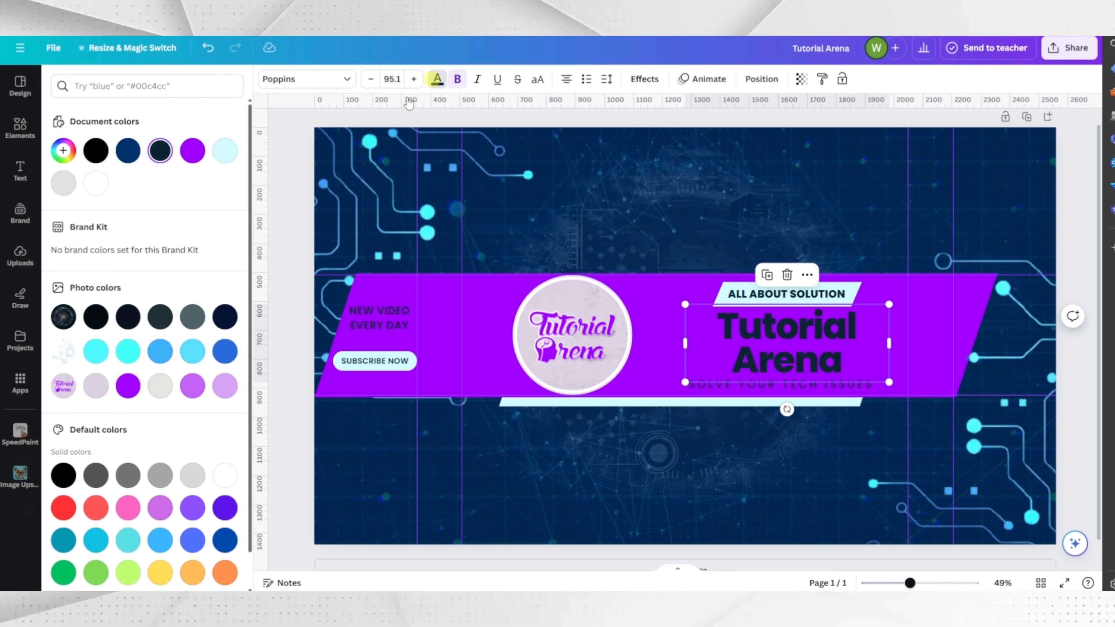
left_click(96, 183)
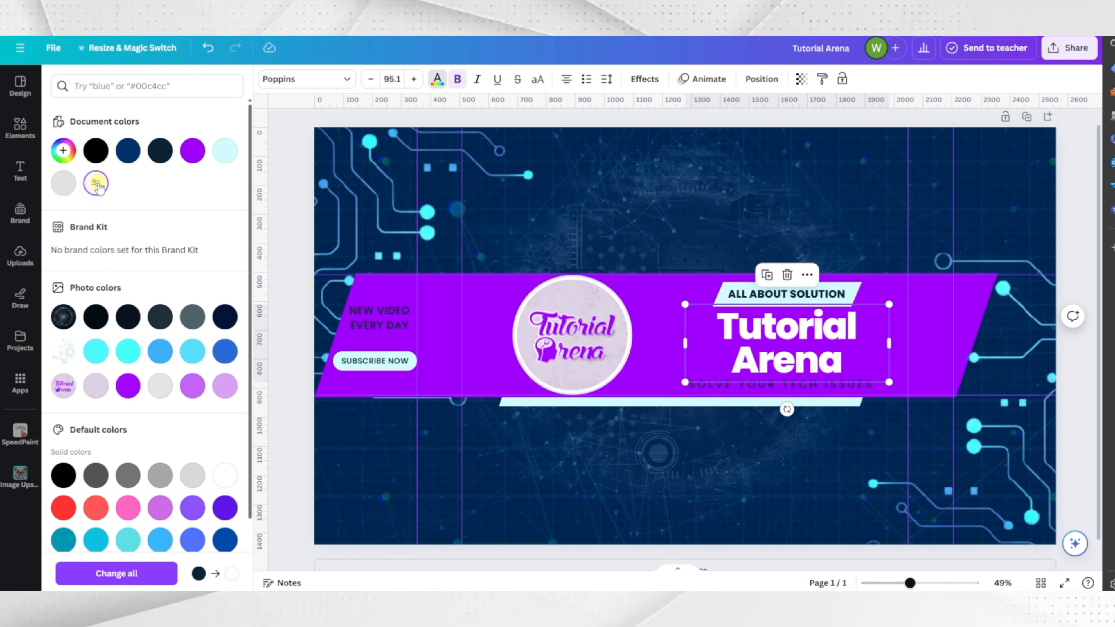
left_click(616, 218)
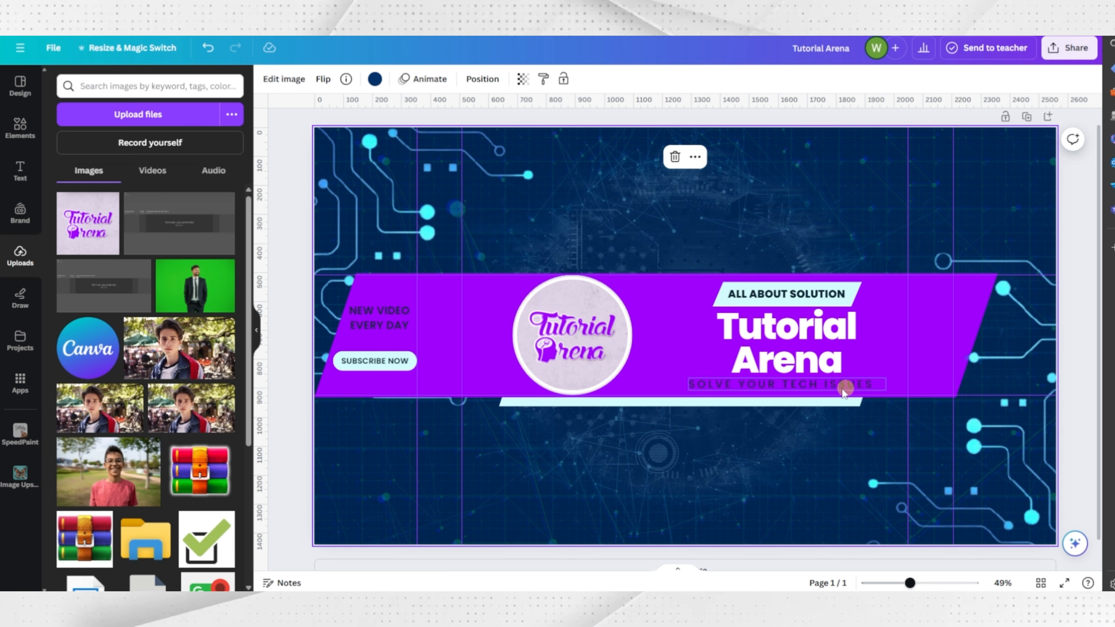
Change the text color of the "Solve your tech issues" tagline to white (#ffffff).
left_click(817, 387)
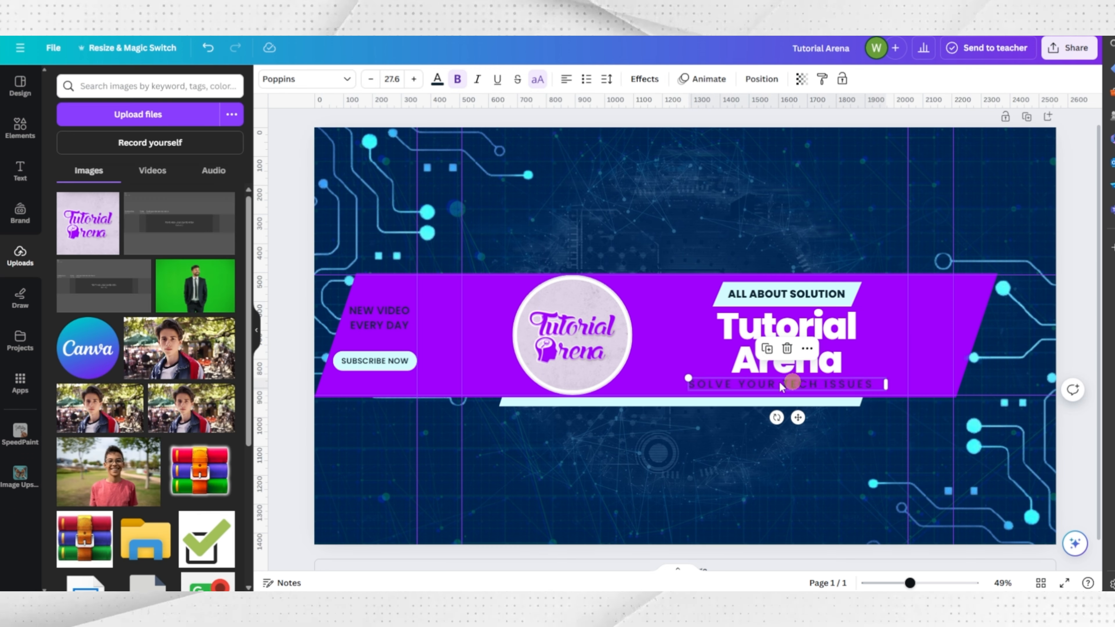
left_click(437, 80)
left_click(98, 183)
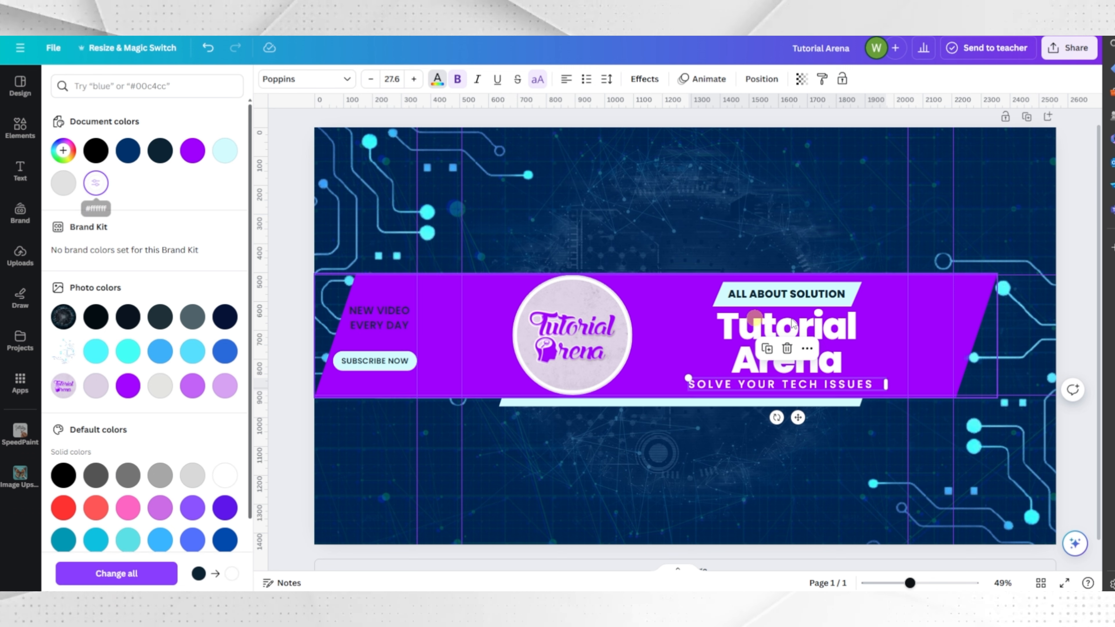
left_click(774, 240)
left_click(807, 342)
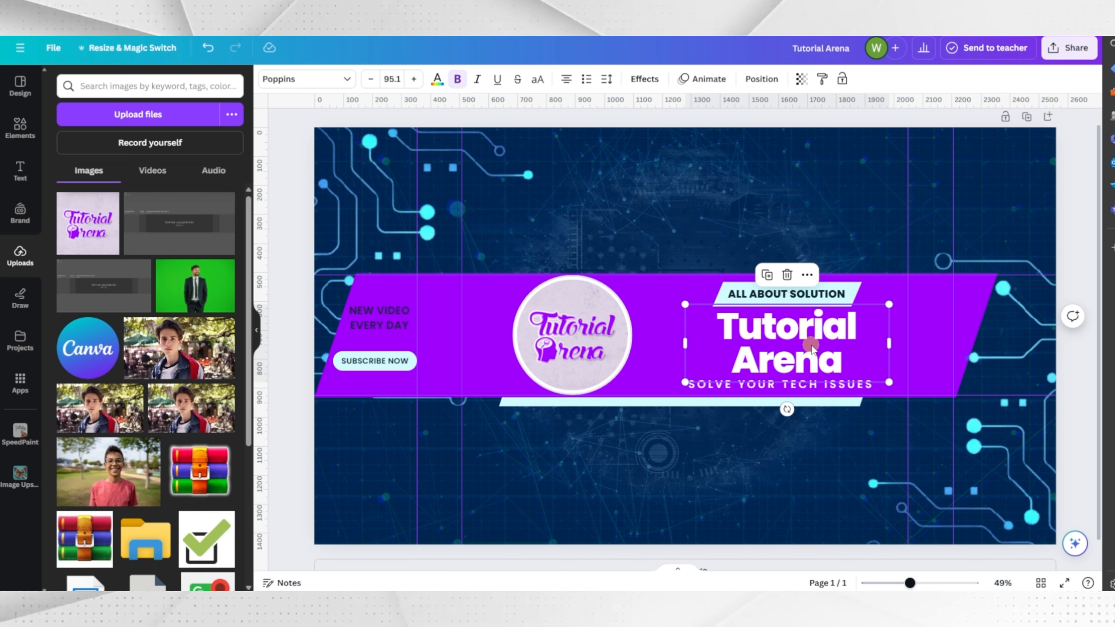
Recolor the banner's dark blue background image with the document's purple, #a100fe.
left_click(600, 163)
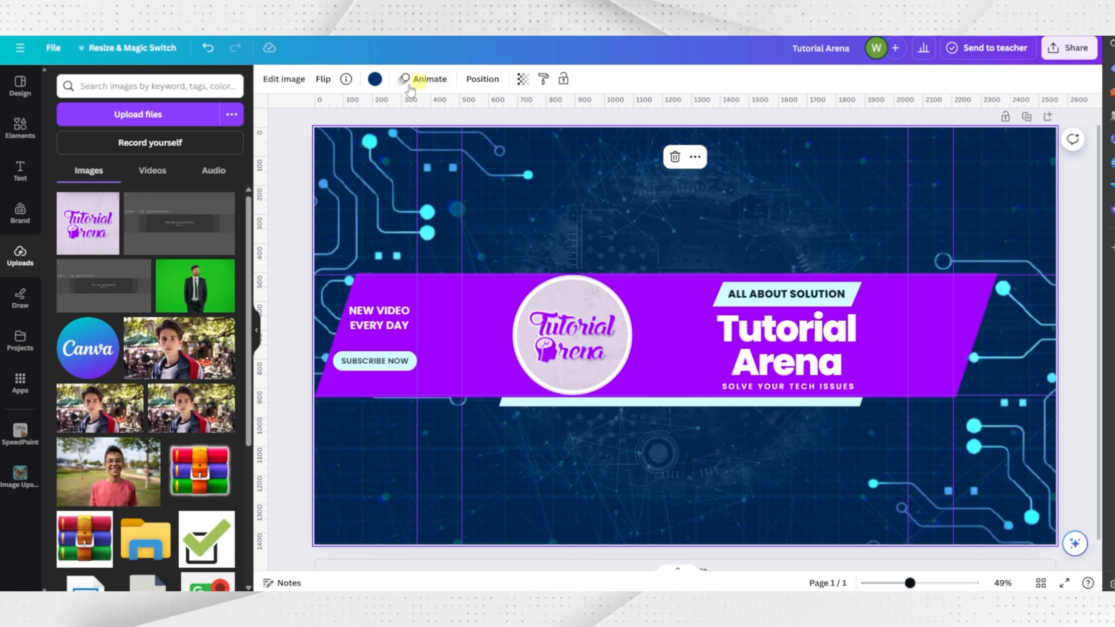
left_click(374, 79)
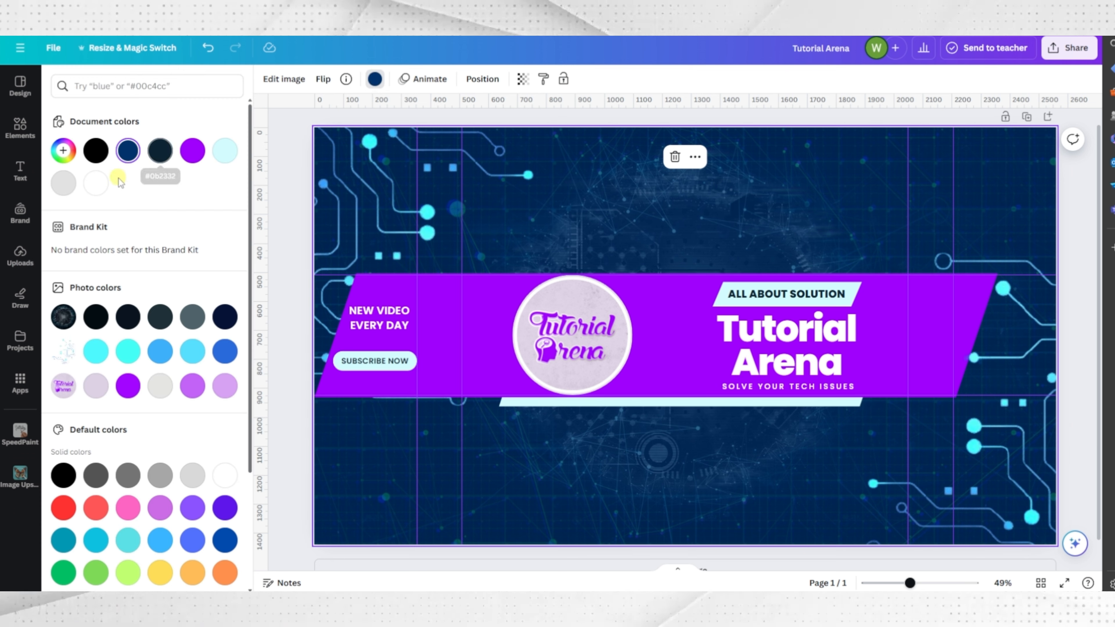
left_click(193, 151)
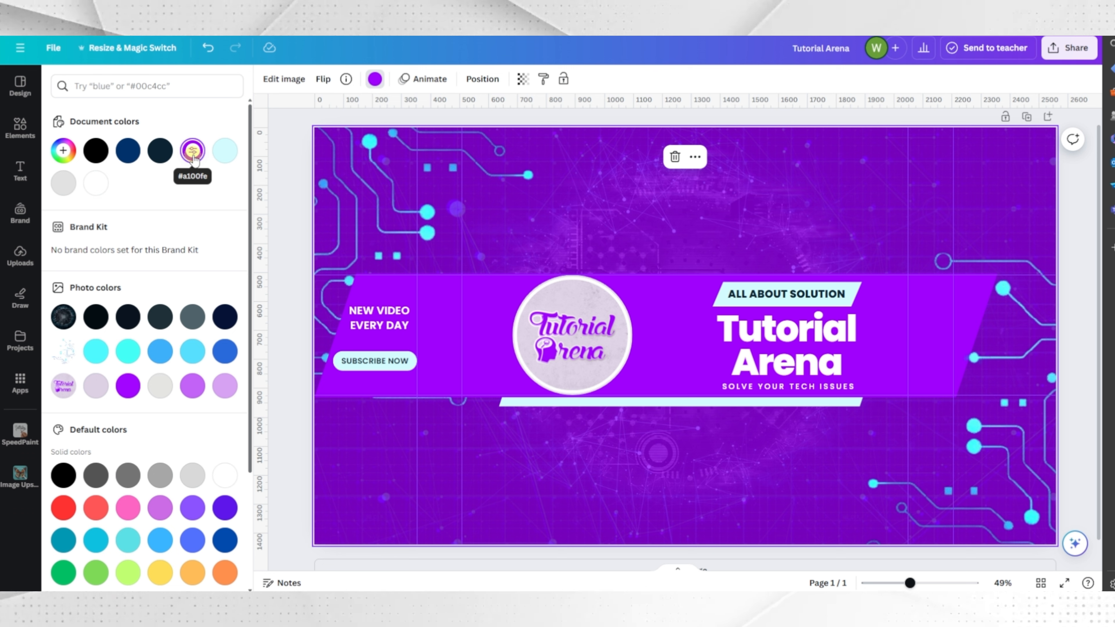
left_click(587, 288)
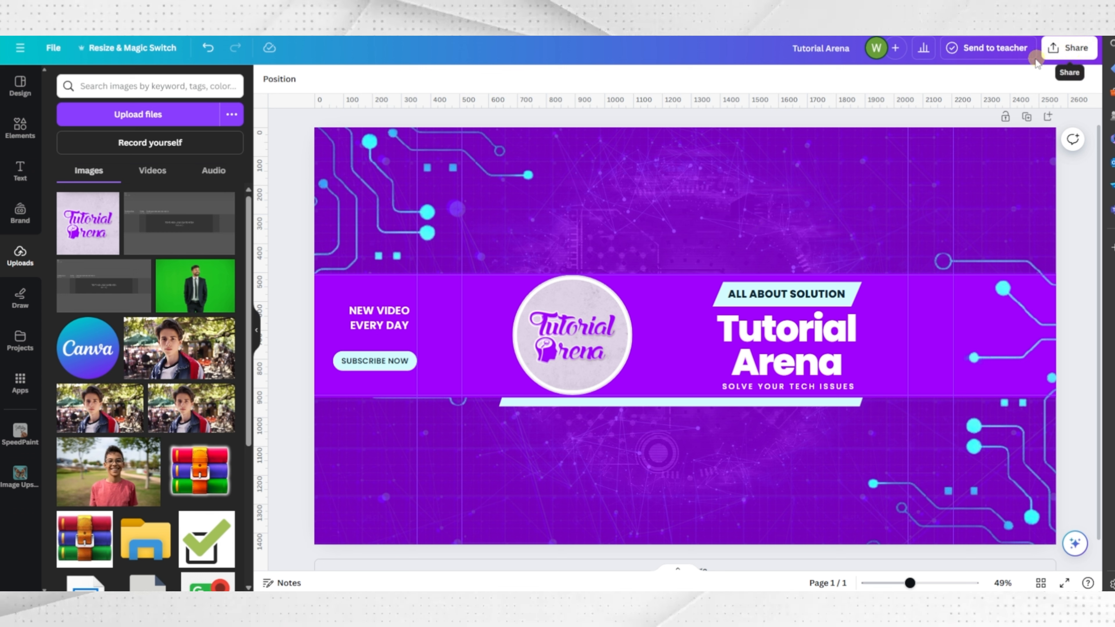
Download the banner as a PNG at 2,560 × 1,440 px, and open the saved Tutorial Arena.png to check it.
left_click(1052, 53)
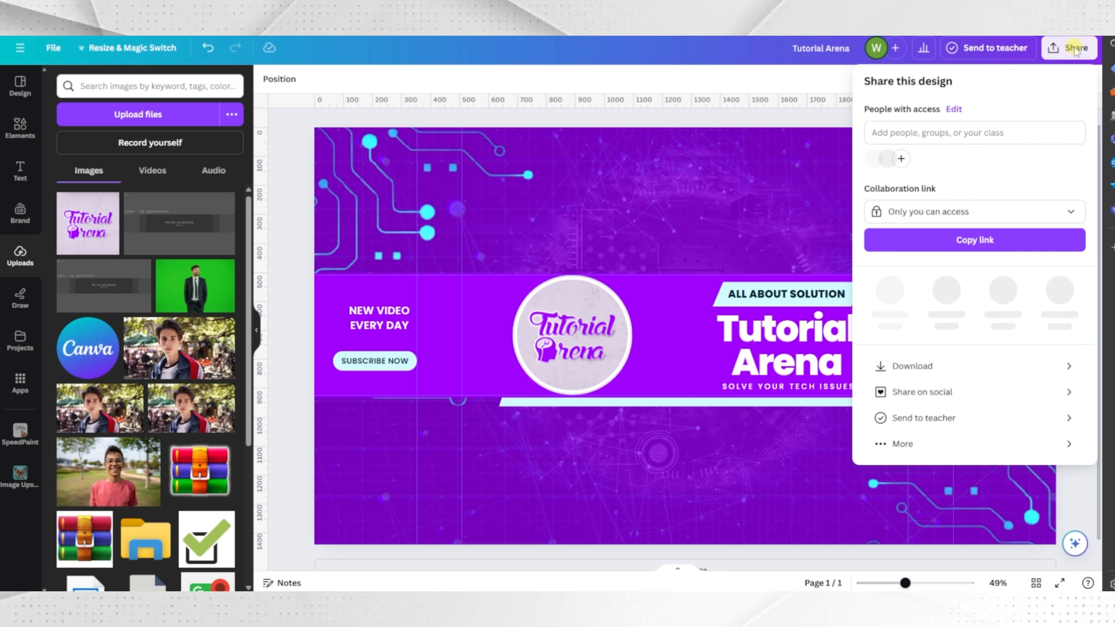
left_click(918, 363)
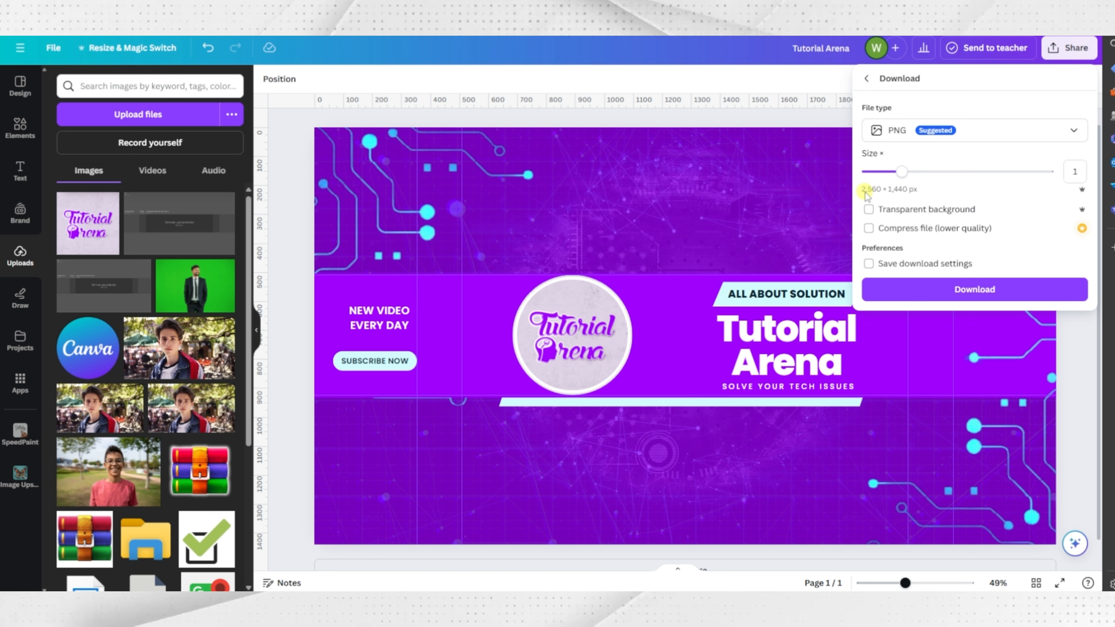
left_click(960, 288)
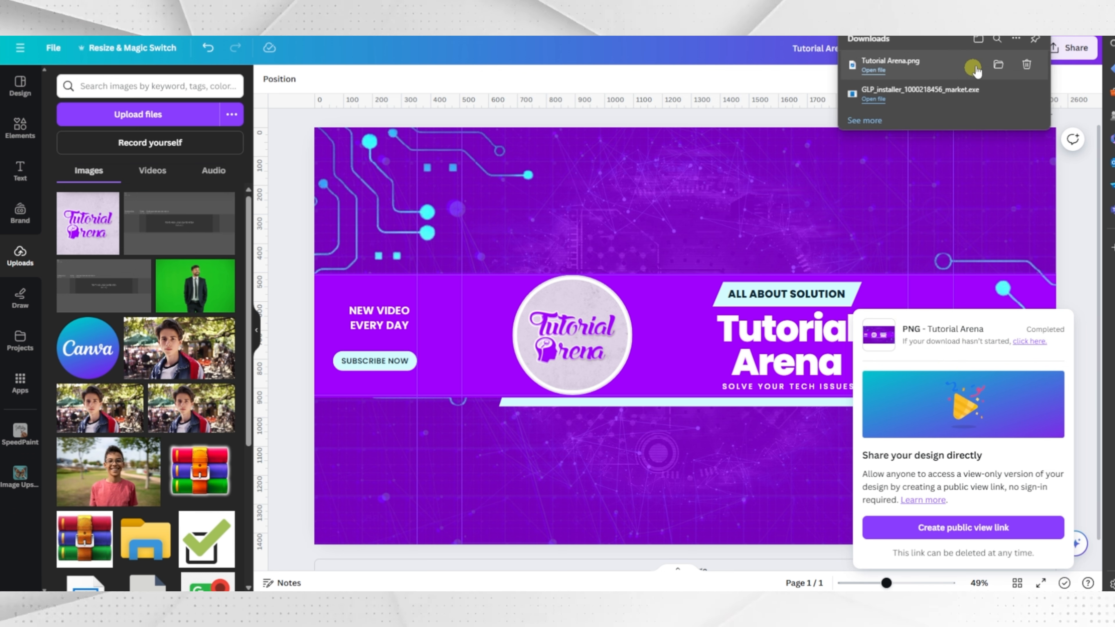
left_click(874, 71)
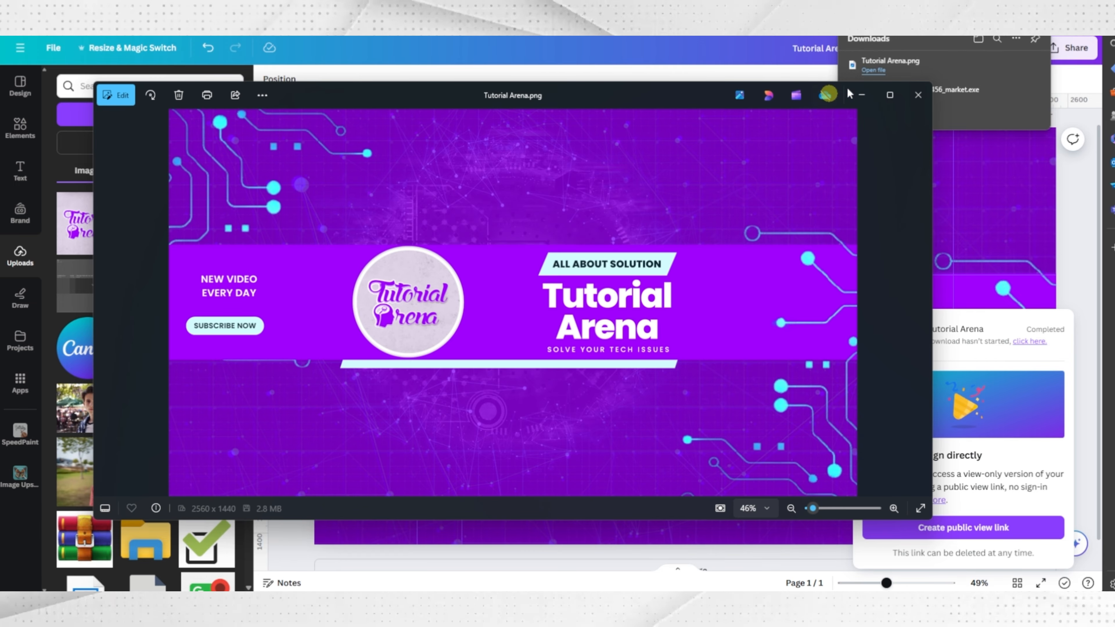
left_click(917, 95)
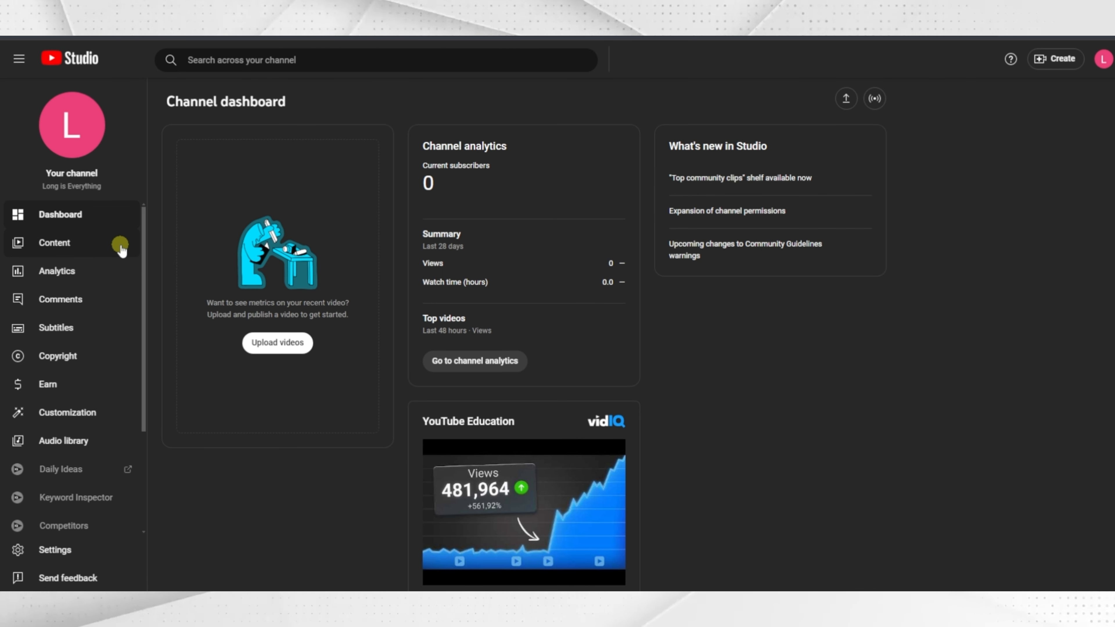
Switch to YouTube Studio and open the Branding settings of the channel customization.
scroll(57, 359, "down", 3)
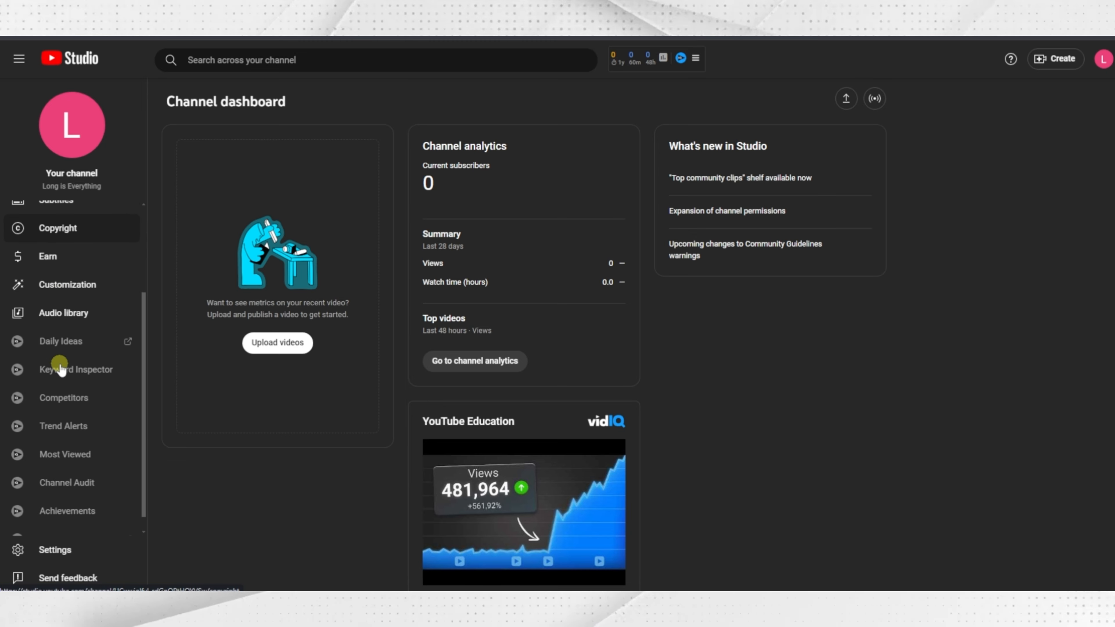
scroll(66, 395, "up", 3)
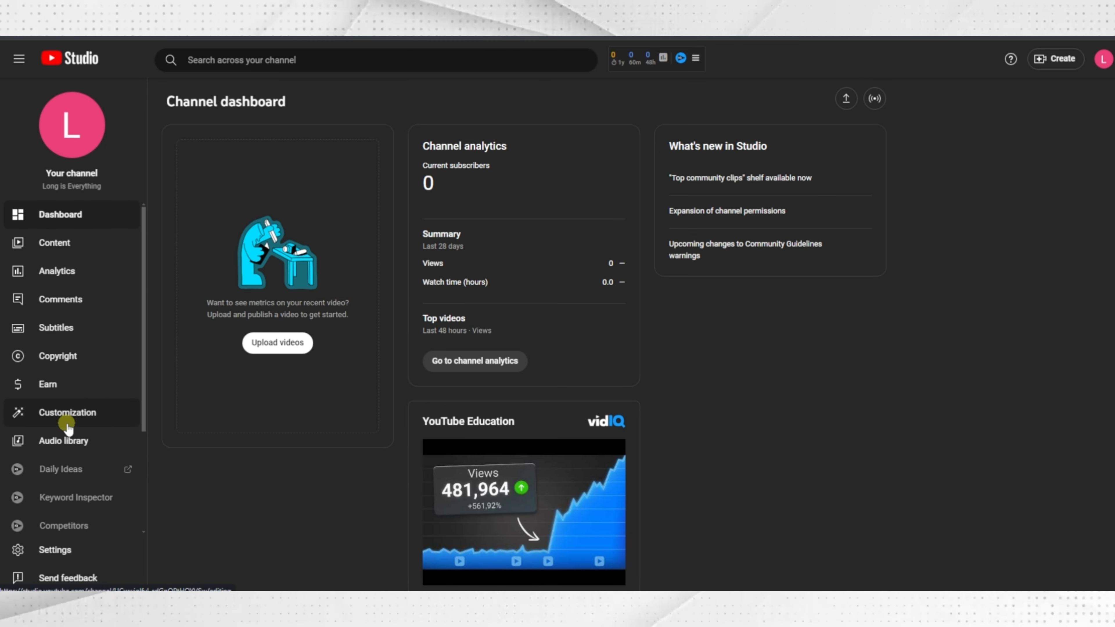
left_click(76, 421)
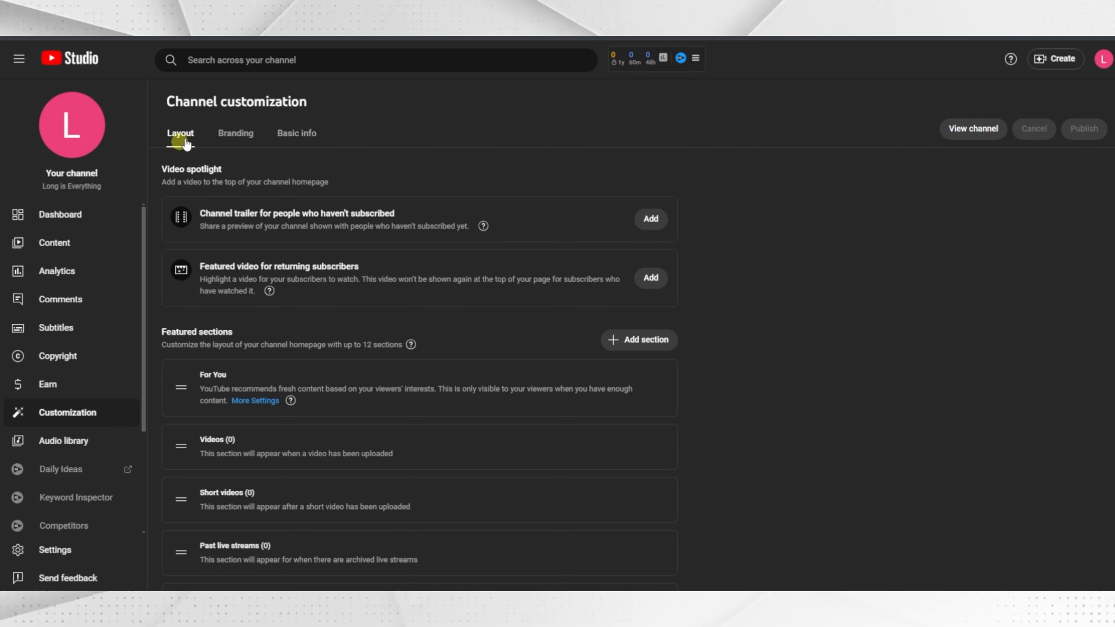
left_click(241, 139)
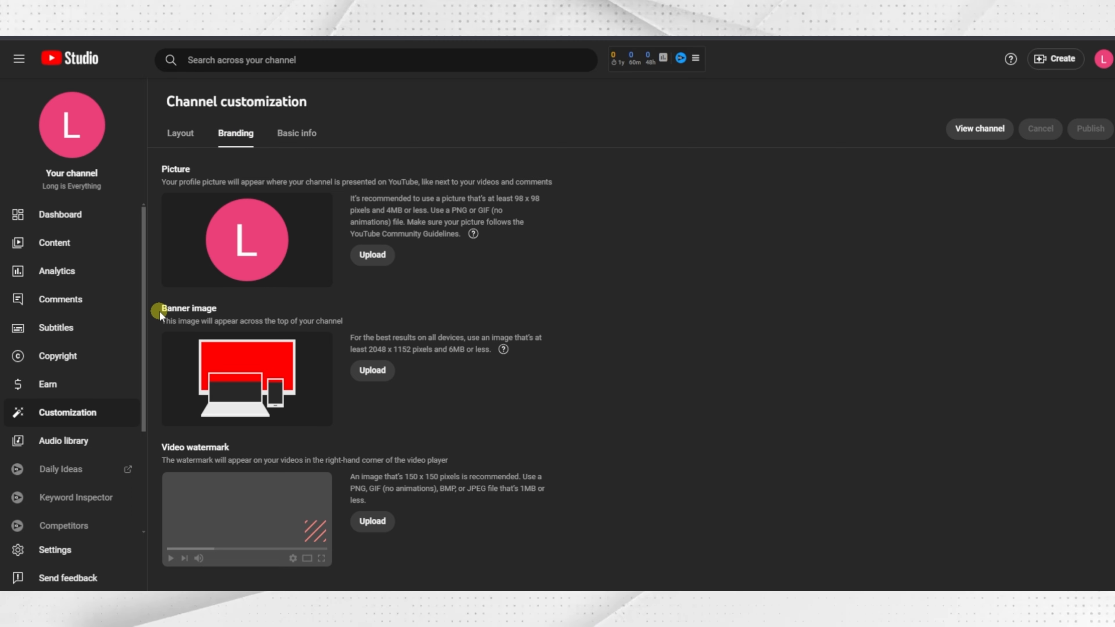
Upload the finished Tutorial Arena banner as the channel's banner image and check its TV, desktop and all-devices areas.
left_click_drag(160, 311, 223, 307)
left_click(440, 386)
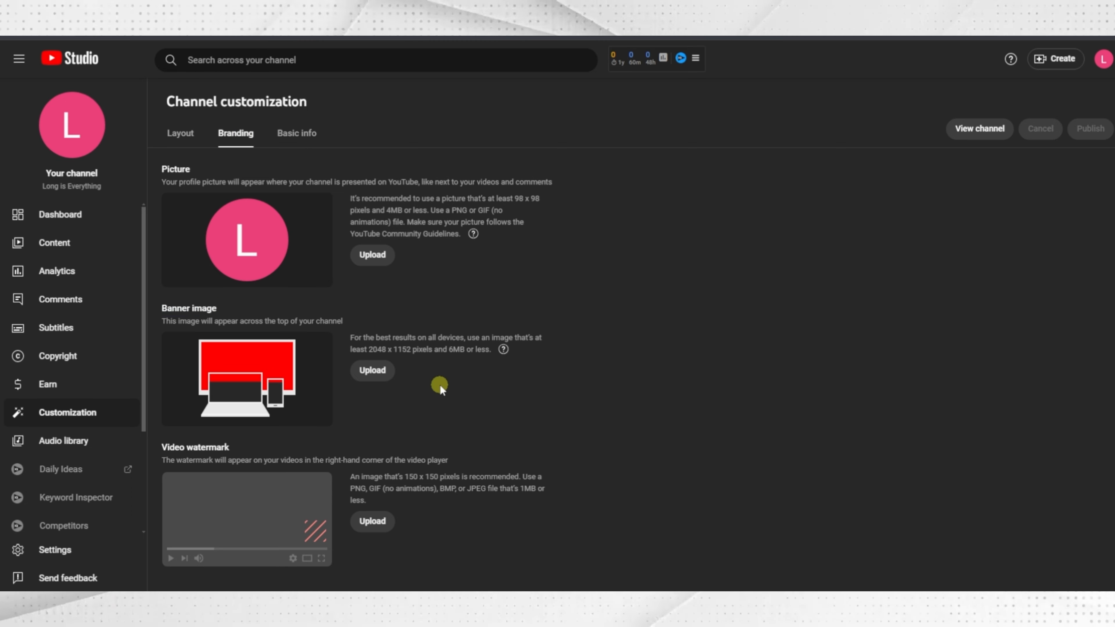
left_click(372, 370)
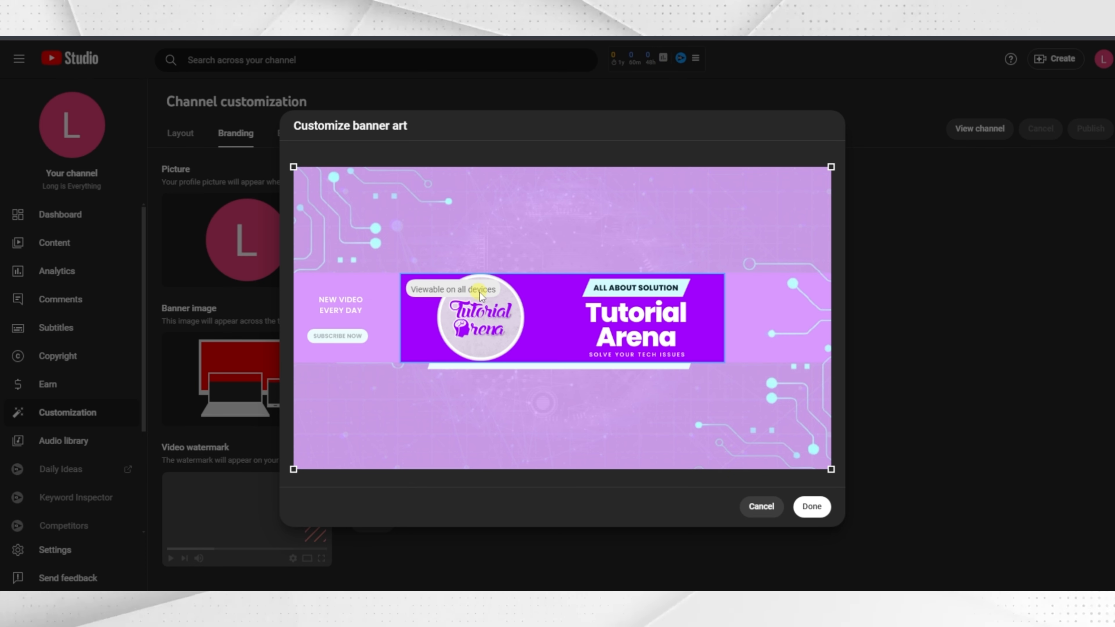
left_click(541, 295)
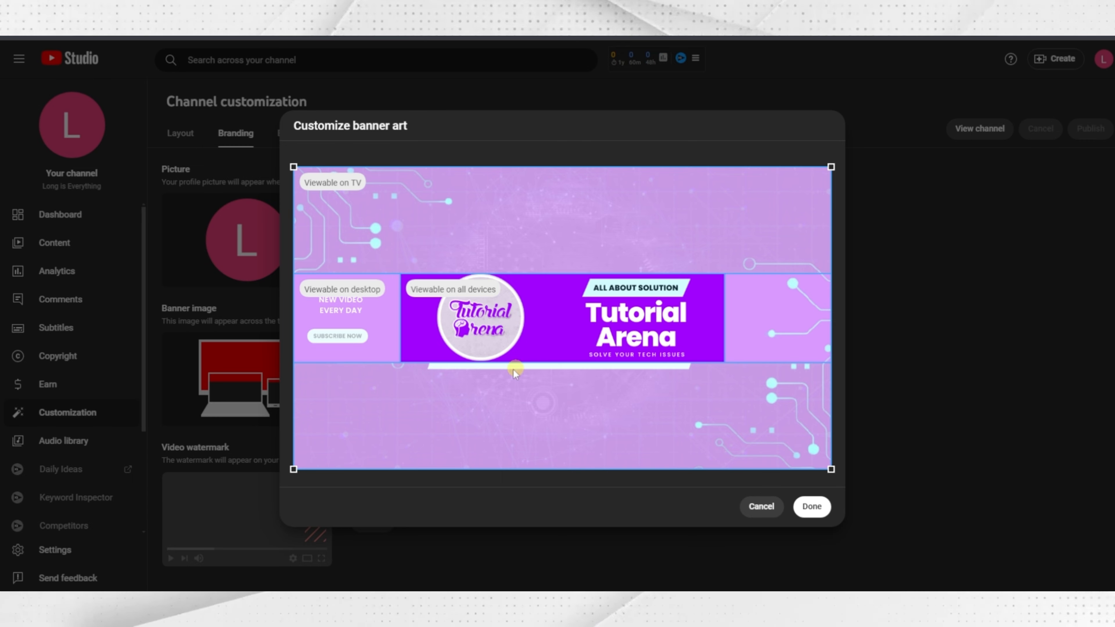